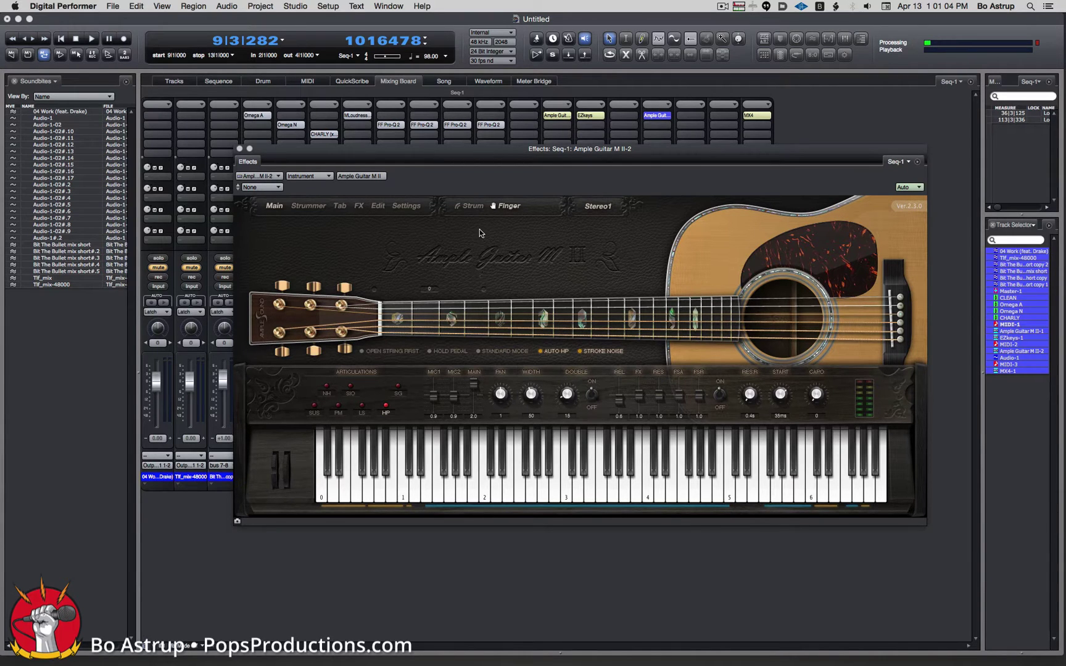
Step: Open Ample Guitar M II-1 and examine its strum patterns and chords, and open Ample Guitar M II-2 to inspect its articulation key switches
{"action": "left_click", "coordinate": [563, 116]}
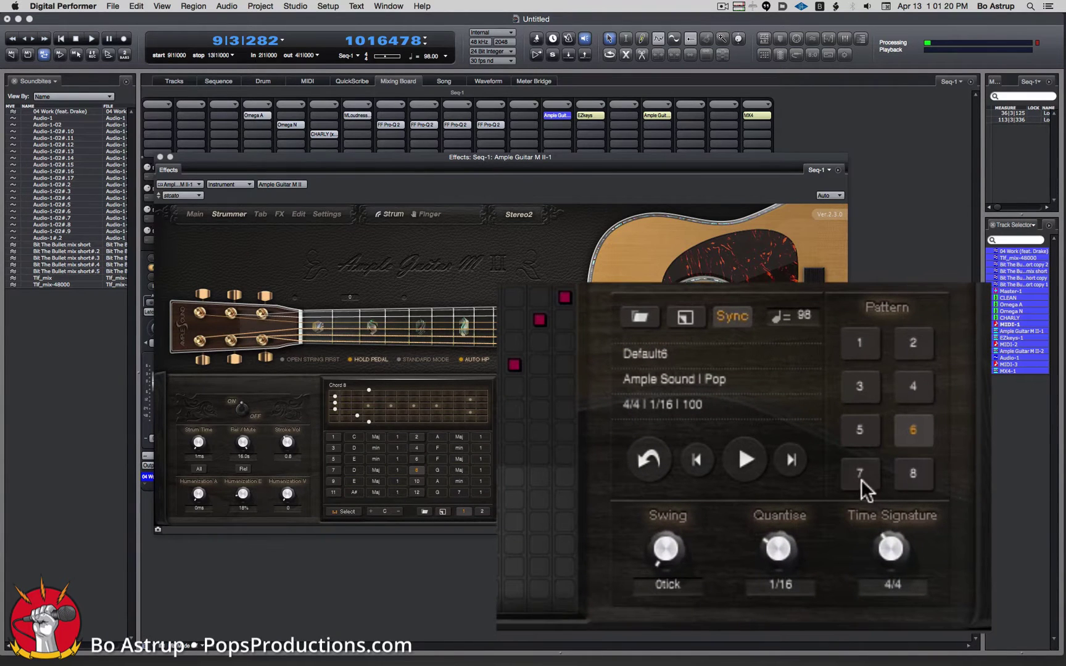
{"action": "left_click", "coordinate": [867, 350]}
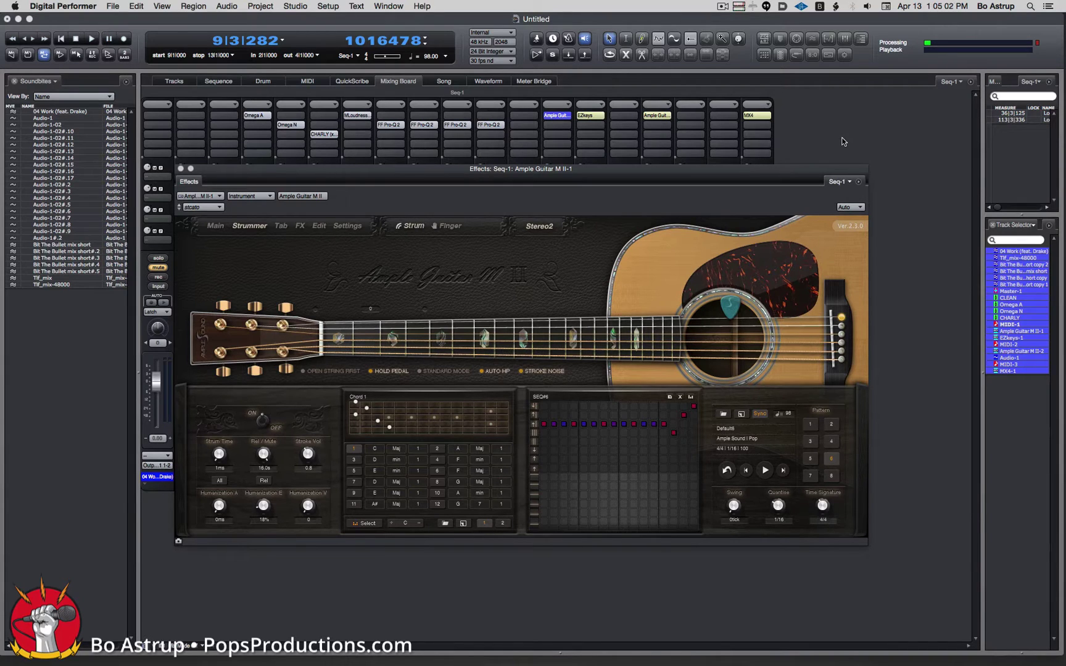
{"action": "left_click", "coordinate": [814, 121]}
{"action": "left_click", "coordinate": [657, 115]}
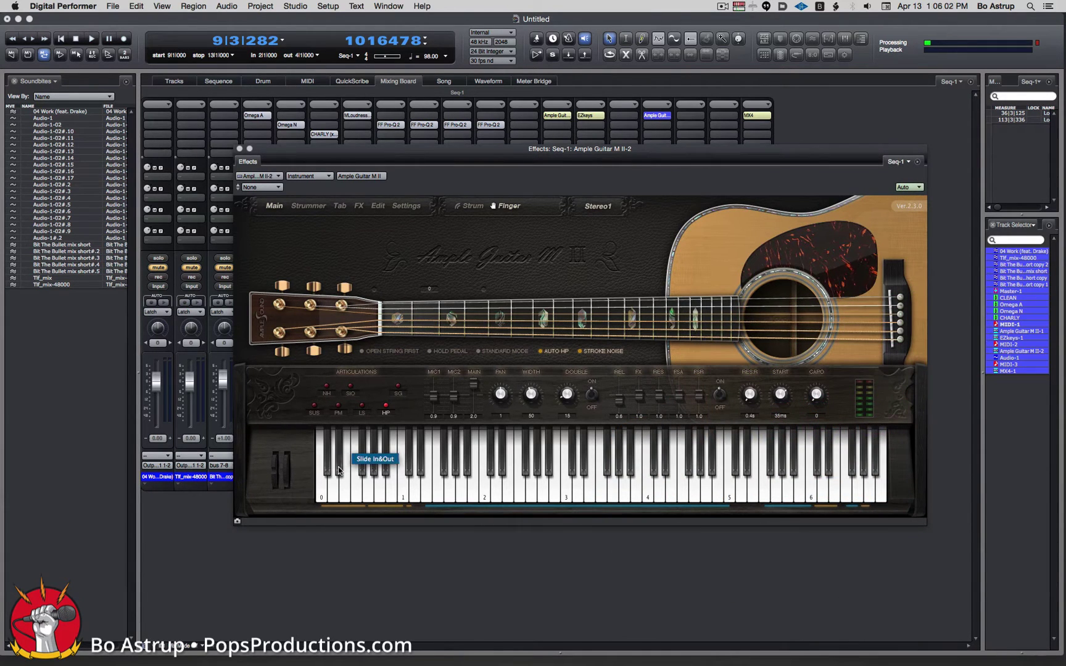
Step: Switch to TouchOSC Editor, add a horizontal label reading "Key Switches", and widen and centre it beneath the last row of chord buttons
{"action": "key", "text": "super+Tab"}
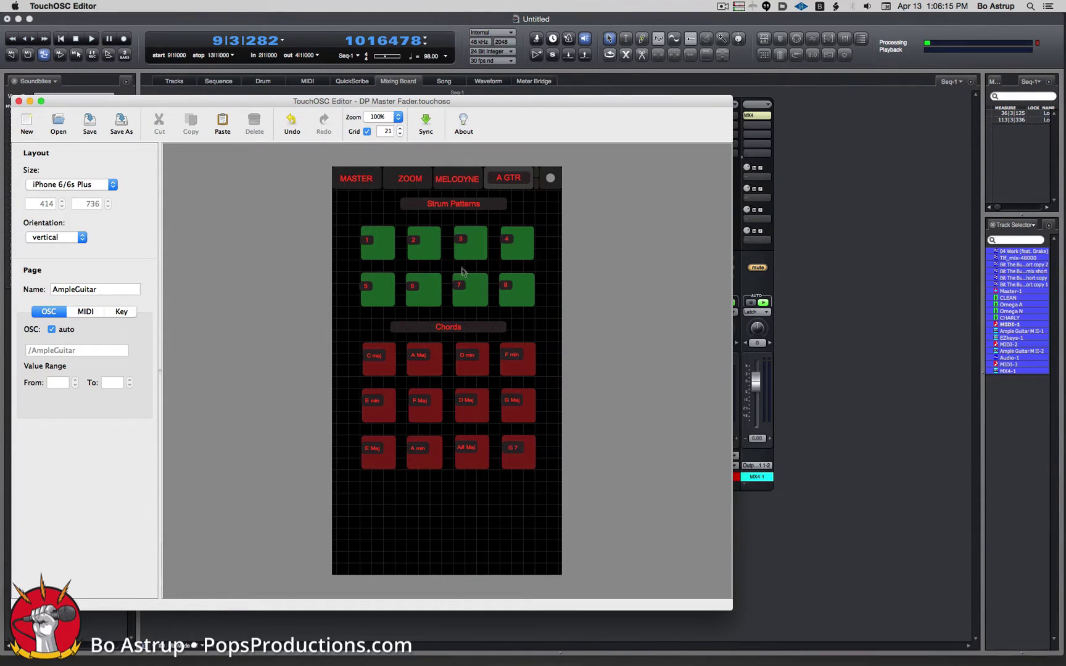
{"action": "left_click", "coordinate": [398, 118]}
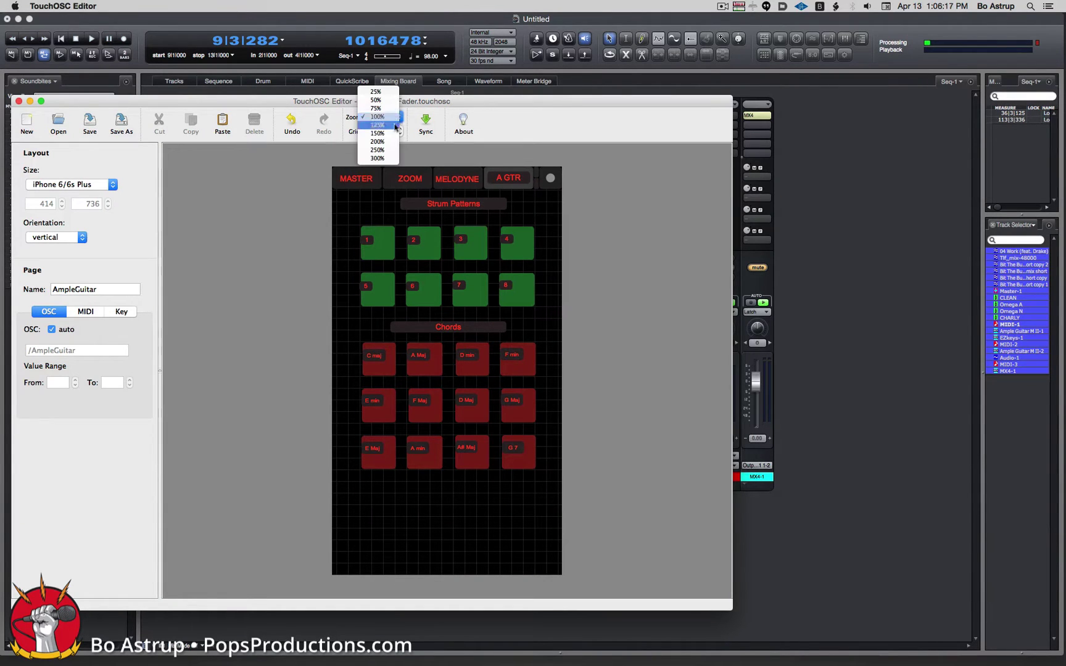
{"action": "left_click", "coordinate": [392, 142]}
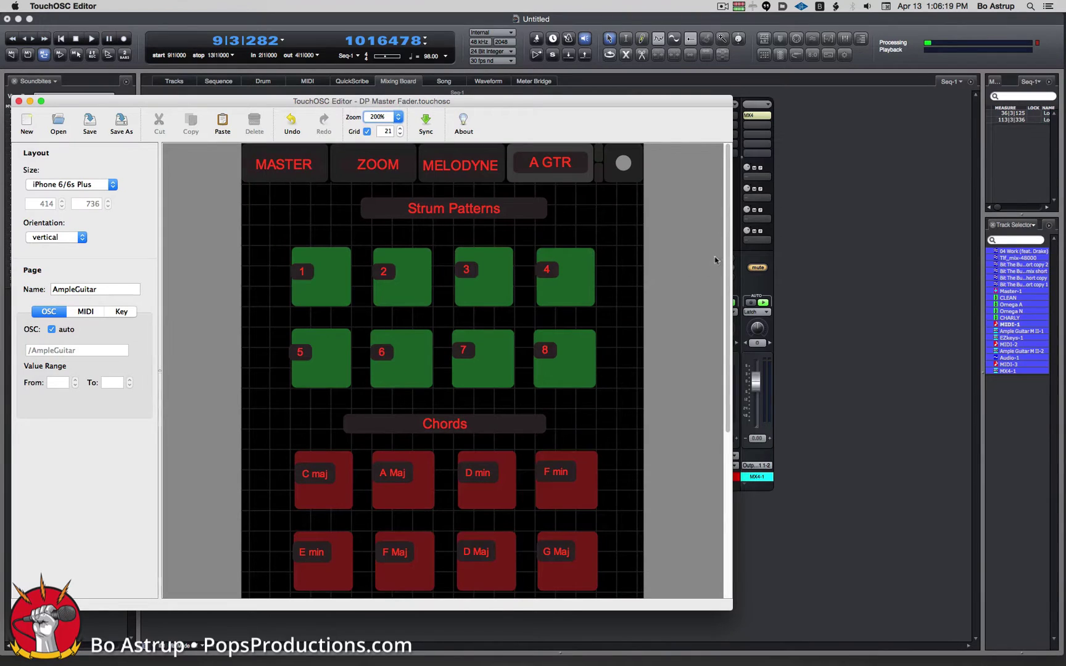
{"action": "left_click_drag", "start_coordinate": [729, 245], "coordinate": [731, 491]}
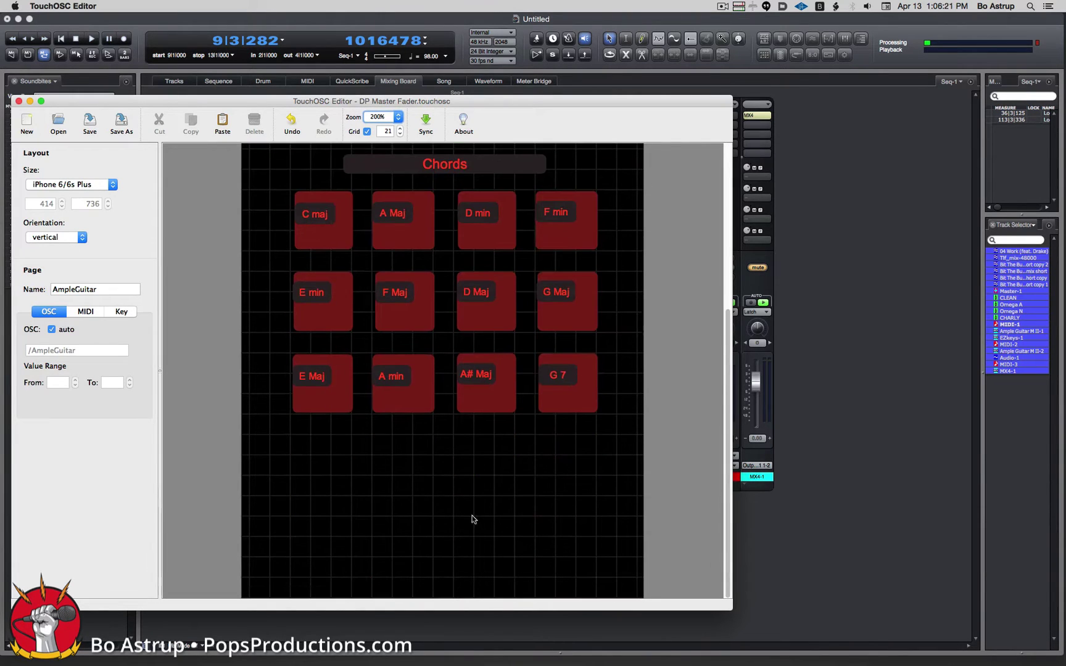
{"action": "right_click", "coordinate": [398, 506]}
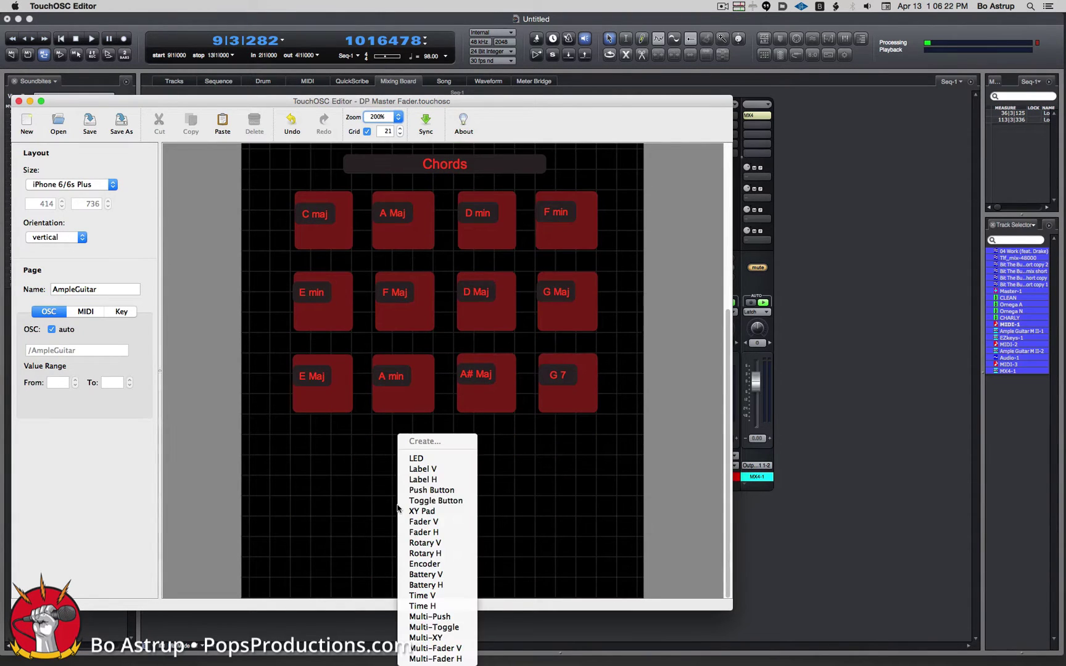
{"action": "left_click", "coordinate": [430, 483]}
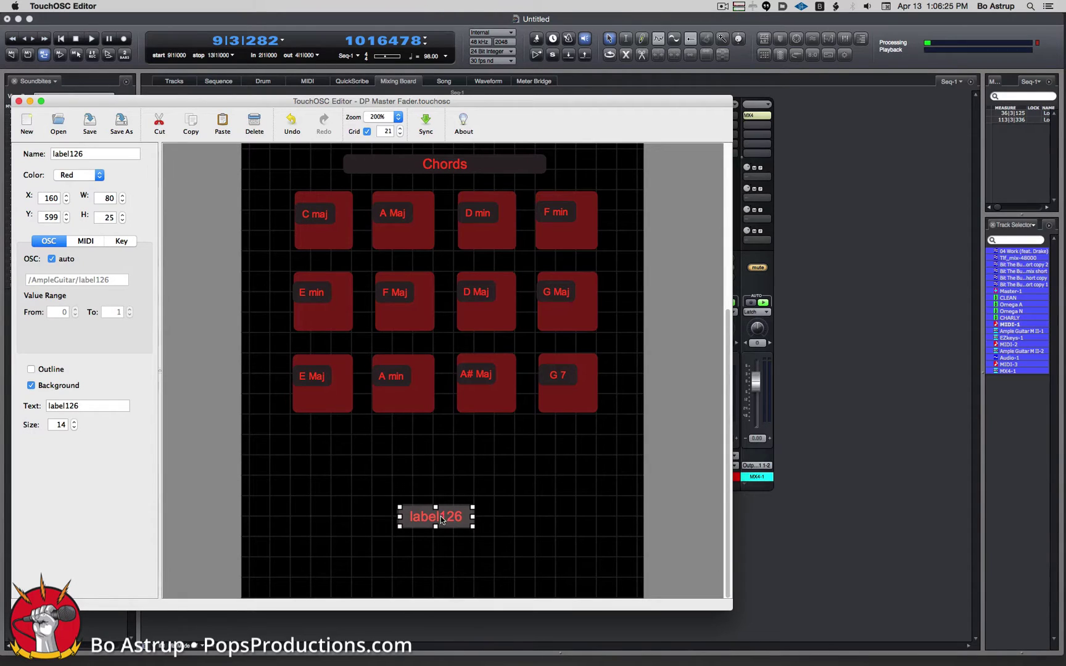
{"action": "double_click", "coordinate": [86, 406]}
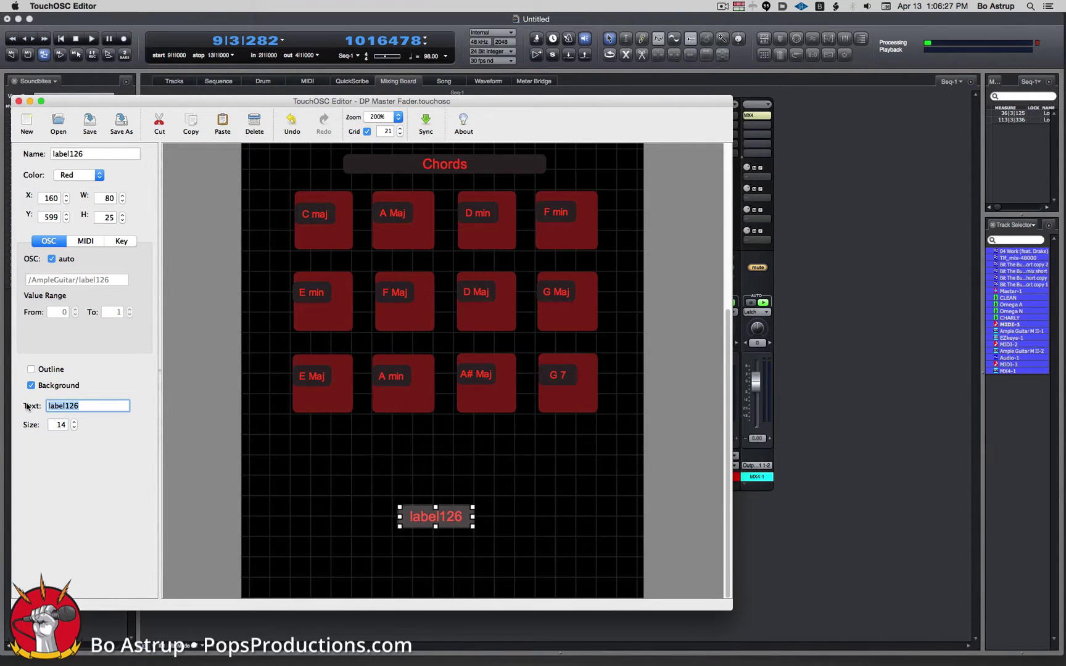
{"action": "type", "text": "Key Switches"}
{"action": "left_click", "coordinate": [352, 504]}
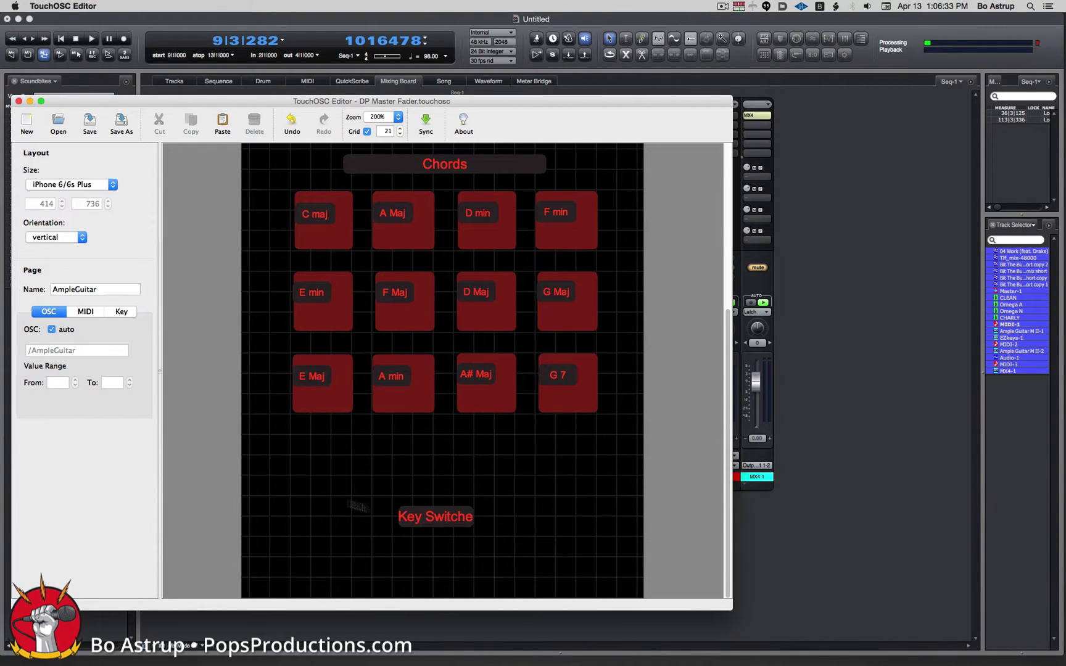
{"action": "left_click_drag", "start_coordinate": [453, 522], "coordinate": [468, 447]}
{"action": "left_click", "coordinate": [486, 506]}
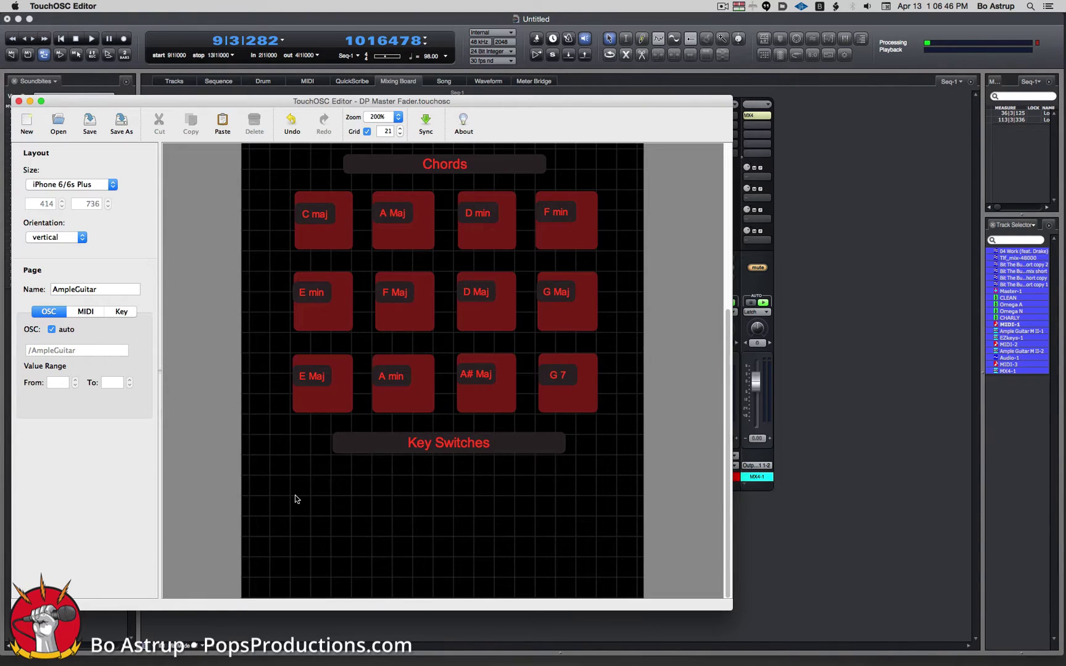
Step: Create two 63 by 63 push buttons below the Key Switches label, aligned with the first and second chord columns
{"action": "right_click", "coordinate": [298, 501]}
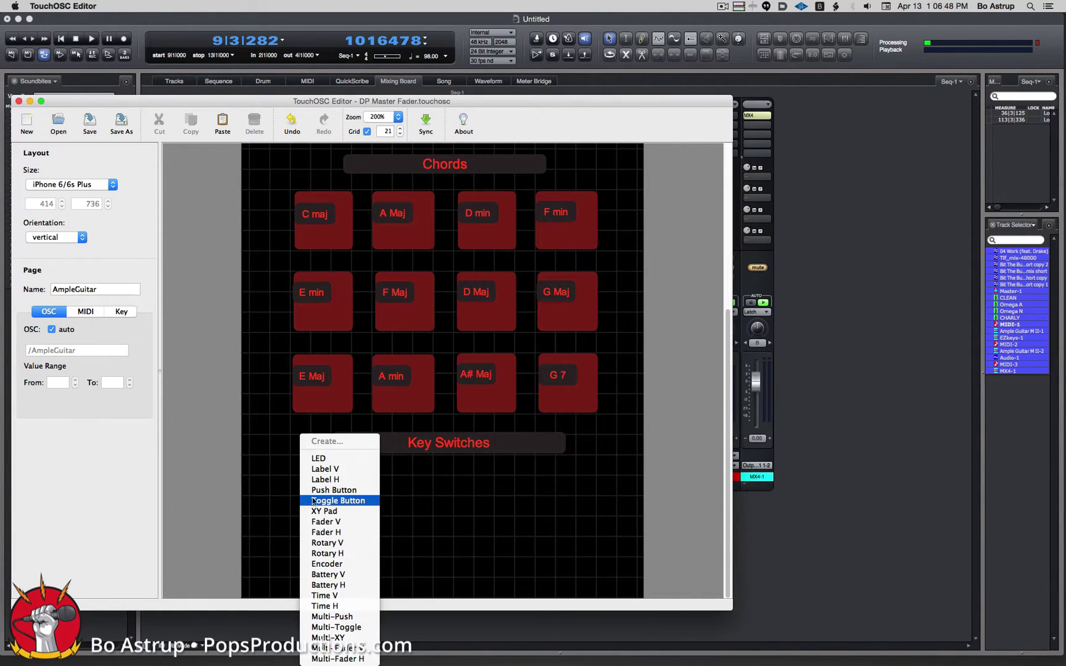
{"action": "left_click", "coordinate": [321, 490]}
{"action": "left_click_drag", "start_coordinate": [318, 515], "coordinate": [348, 535]}
{"action": "left_click", "coordinate": [424, 514]}
{"action": "right_click", "coordinate": [401, 512]}
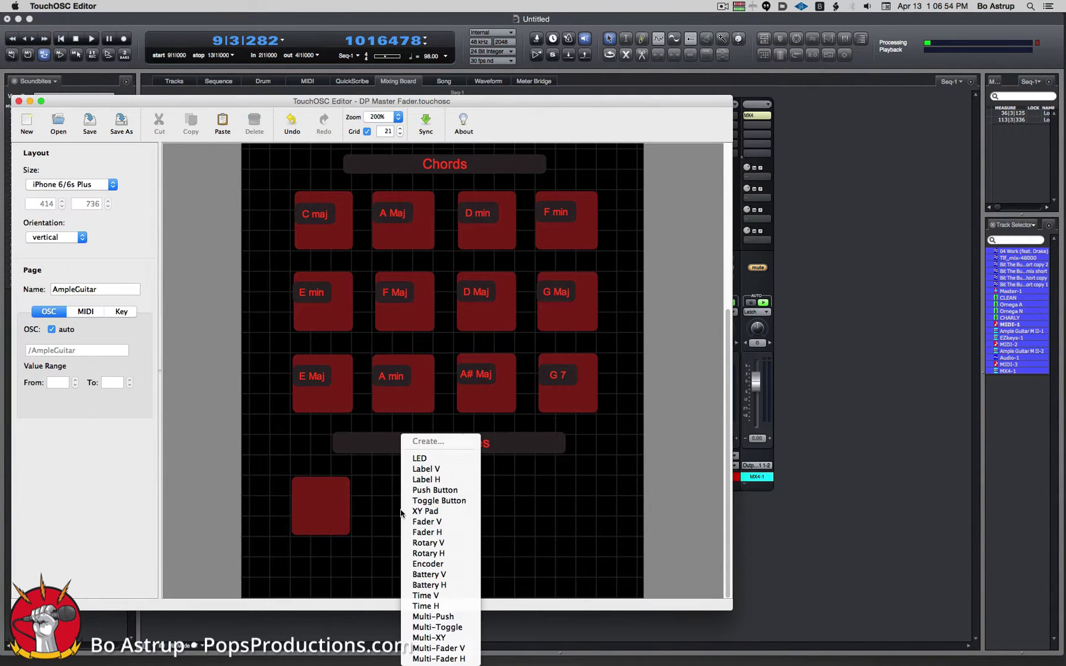
{"action": "left_click", "coordinate": [432, 490]}
{"action": "mouse_move", "coordinate": [419, 529]}
{"action": "left_mouse_down"}
{"action": "mouse_move", "coordinate": [390, 491]}
{"action": "mouse_move", "coordinate": [431, 534]}
{"action": "left_mouse_up"}
{"action": "left_click", "coordinate": [472, 511]}
Step: Complete the key-switch row with two more 63 by 63 push buttons under the third and fourth chord columns
{"action": "right_click", "coordinate": [477, 506]}
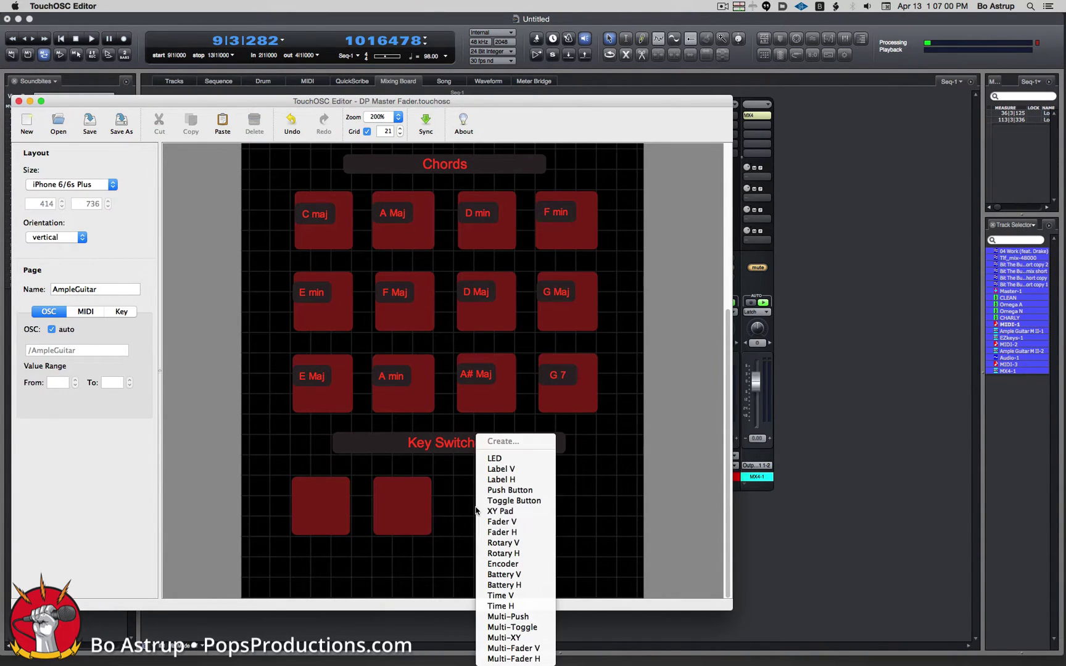
{"action": "left_click", "coordinate": [479, 492]}
{"action": "left_click_drag", "start_coordinate": [488, 522], "coordinate": [592, 535]}
{"action": "right_click", "coordinate": [551, 514]}
{"action": "left_click", "coordinate": [566, 502]}
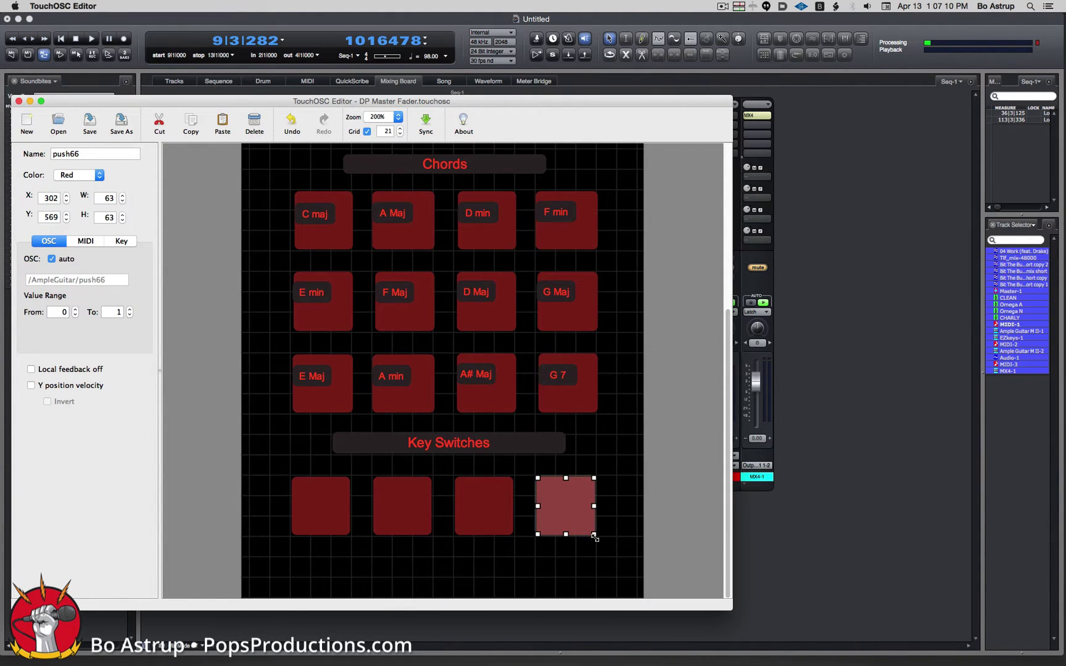
{"action": "left_click", "coordinate": [593, 567]}
Step: Name the first key-switch button ks1 and the second one ks2
{"action": "left_click", "coordinate": [325, 530]}
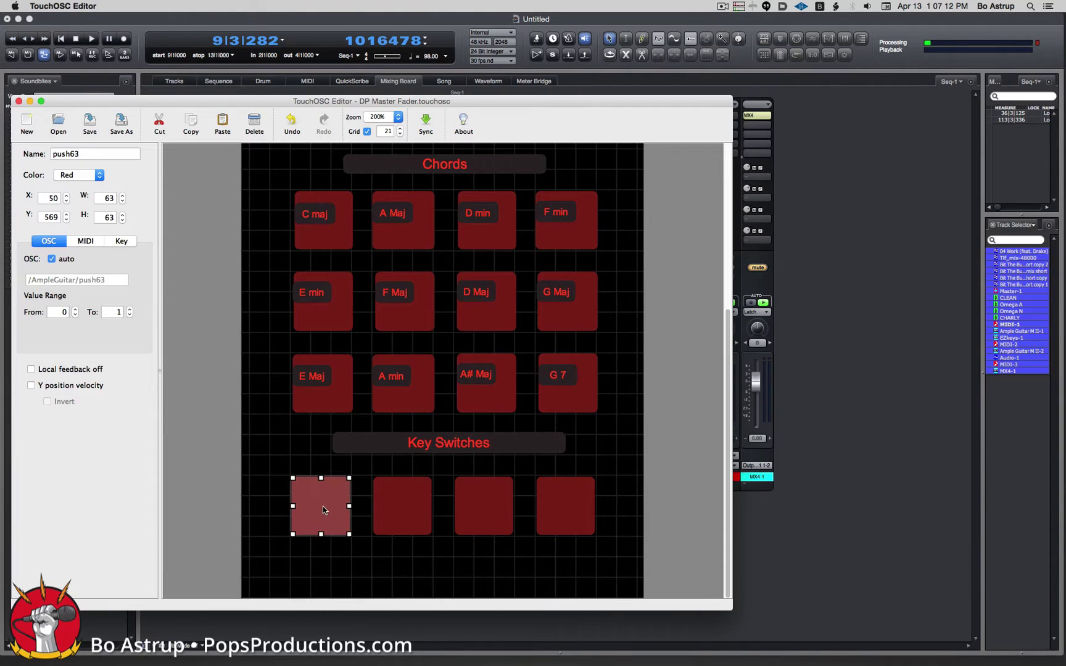
{"action": "left_click_drag", "start_coordinate": [81, 154], "coordinate": [18, 152]}
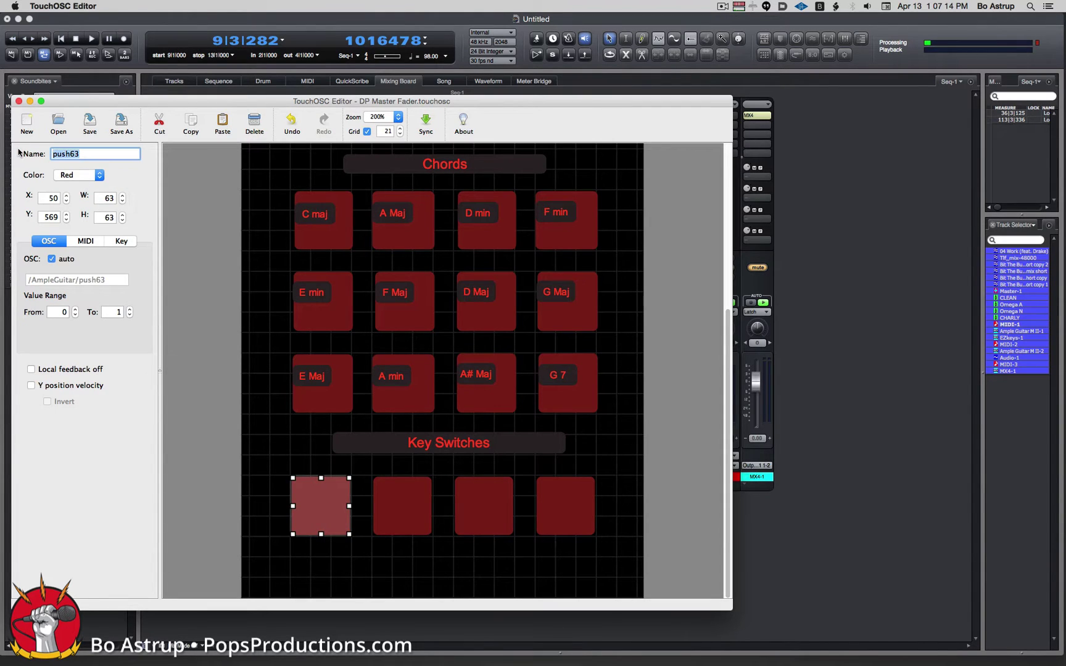
{"action": "type", "text": "ks1"}
{"action": "left_click", "coordinate": [390, 499]}
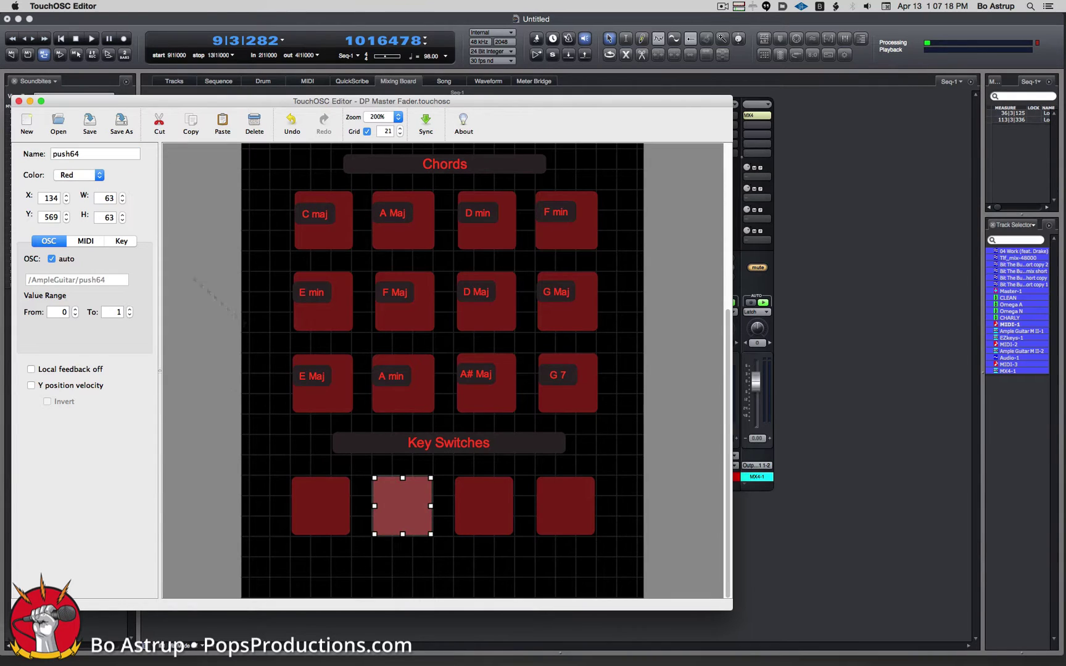
{"action": "left_click_drag", "start_coordinate": [90, 154], "coordinate": [32, 153]}
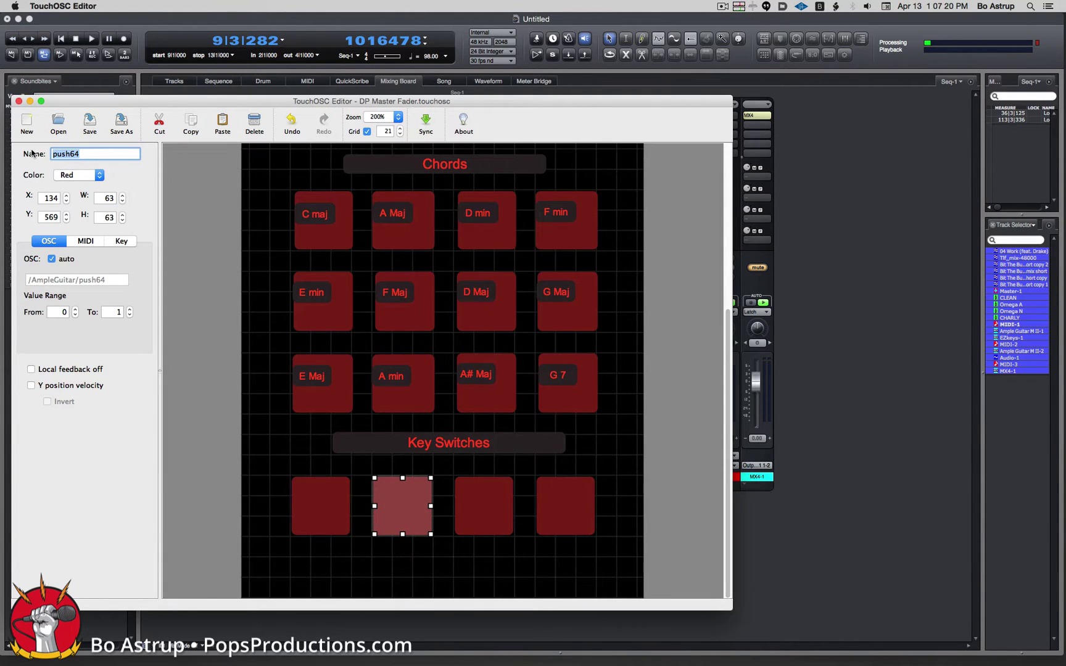
{"action": "type", "text": "ks2"}
Step: Name the third key-switch button ks3 and the fourth one ks4
{"action": "left_click", "coordinate": [482, 497]}
{"action": "left_click_drag", "start_coordinate": [88, 156], "coordinate": [50, 156]}
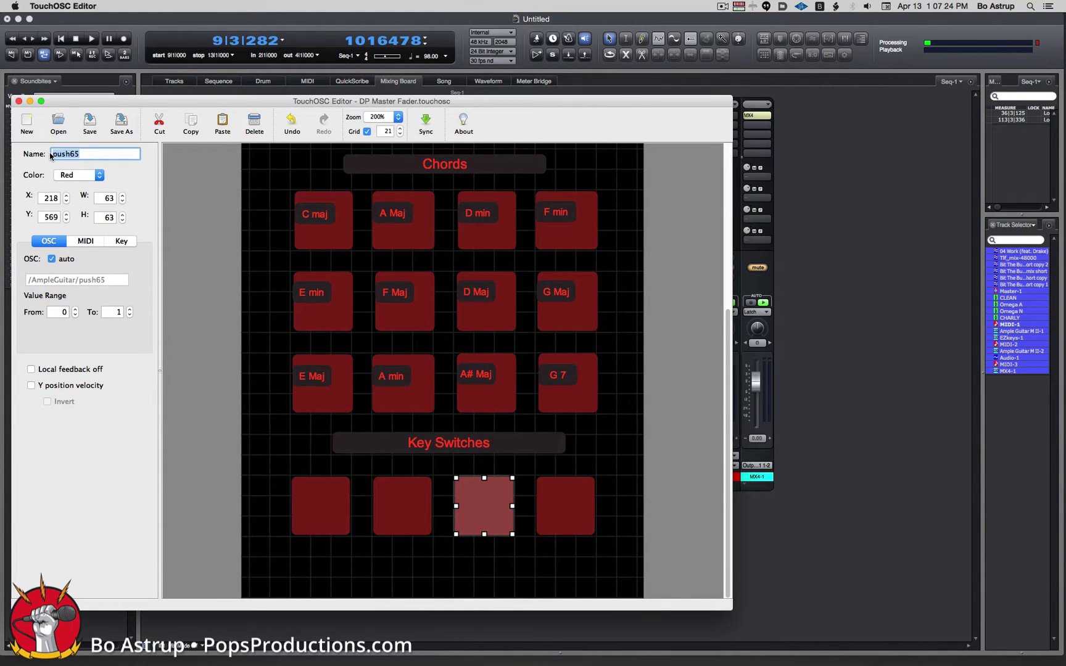
{"action": "type", "text": "ks3"}
{"action": "left_click", "coordinate": [581, 508]}
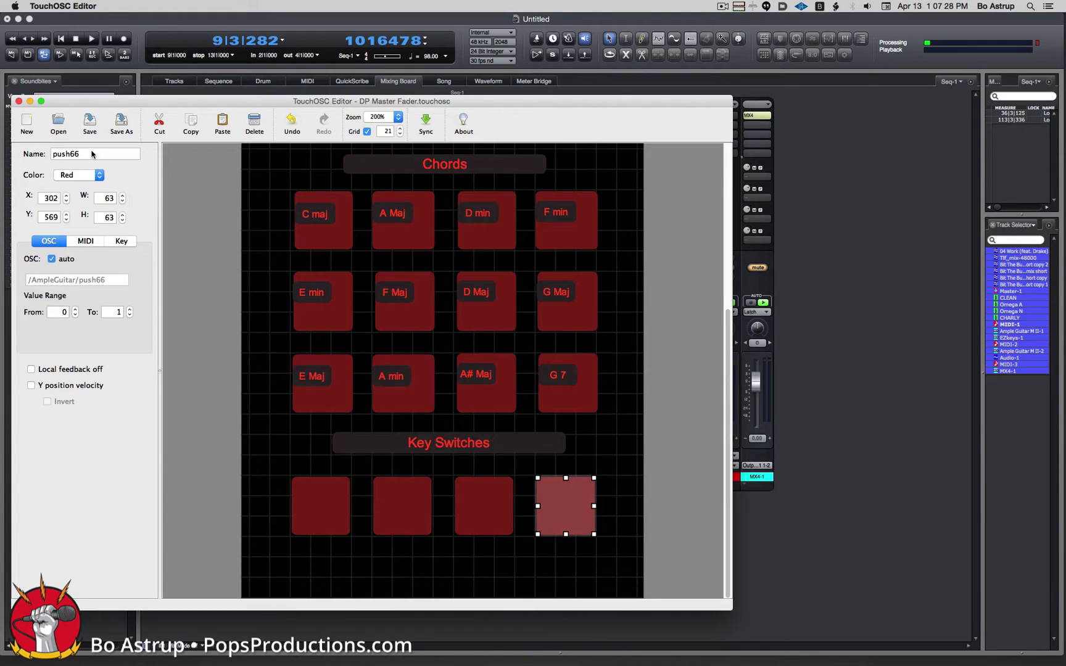
{"action": "left_click_drag", "start_coordinate": [92, 154], "coordinate": [41, 153]}
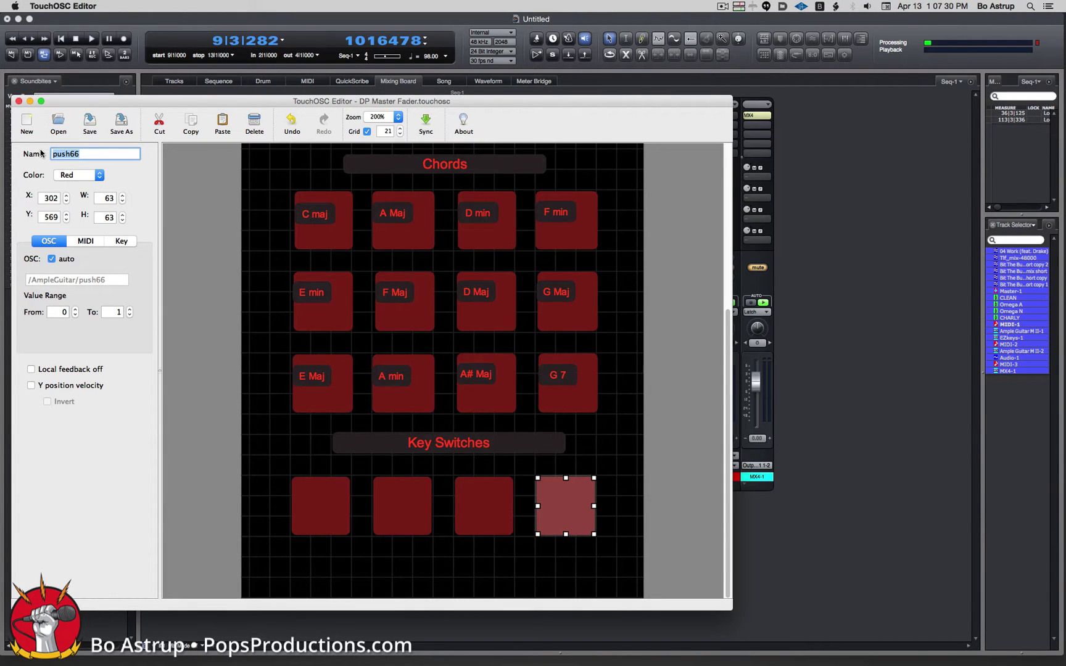
{"action": "type", "text": "ks4"}
{"action": "left_click", "coordinate": [546, 567]}
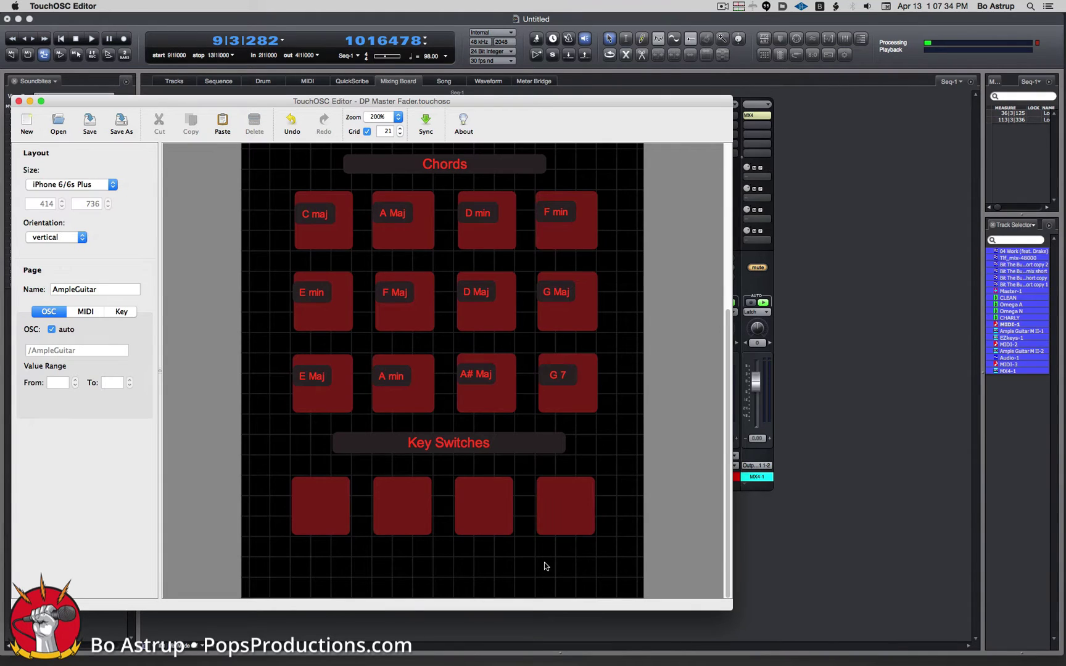
Step: Create a horizontal label reading "Sus" with text size 11, and fit it onto the first key-switch button
{"action": "right_click", "coordinate": [348, 565]}
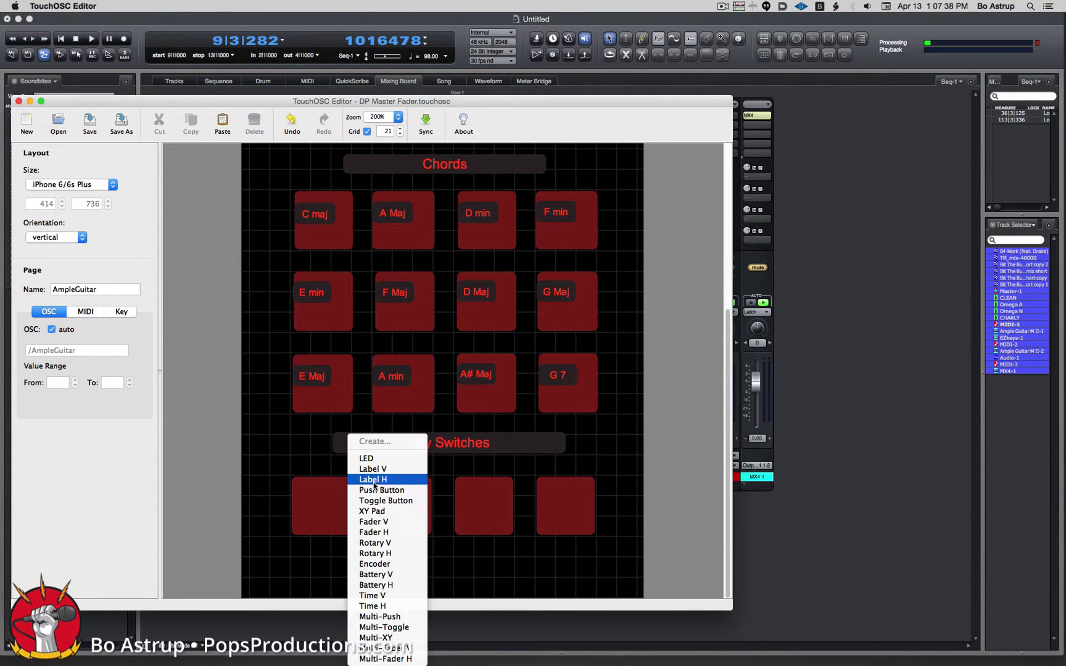
{"action": "left_click", "coordinate": [374, 480]}
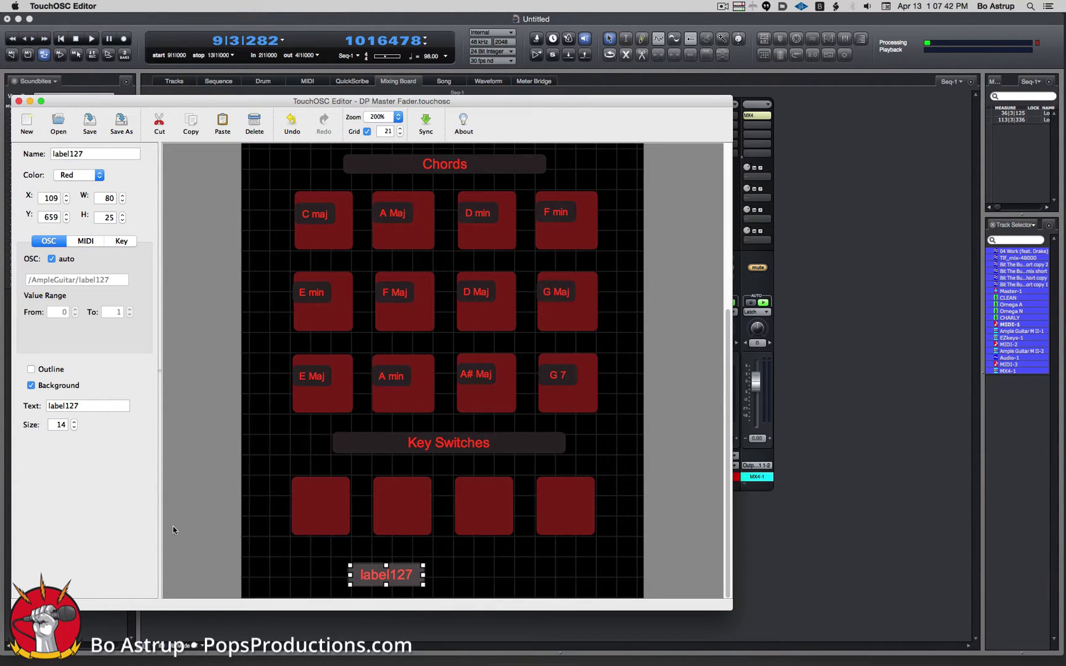
{"action": "double_click", "coordinate": [87, 406]}
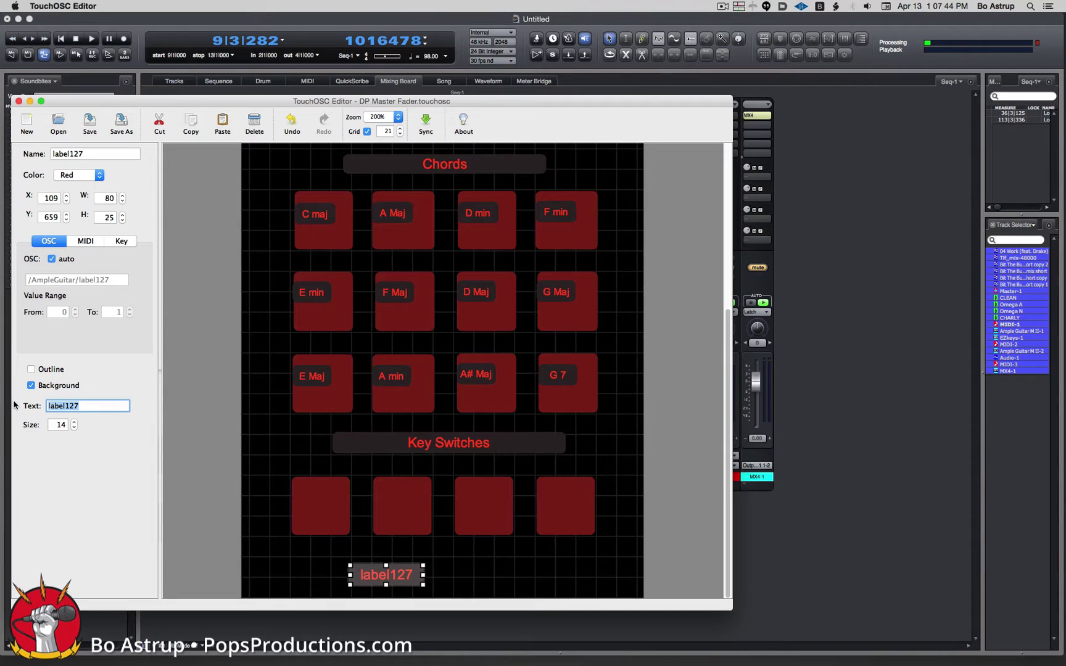
{"action": "type", "text": "Sus"}
{"action": "left_click", "coordinate": [72, 427]}
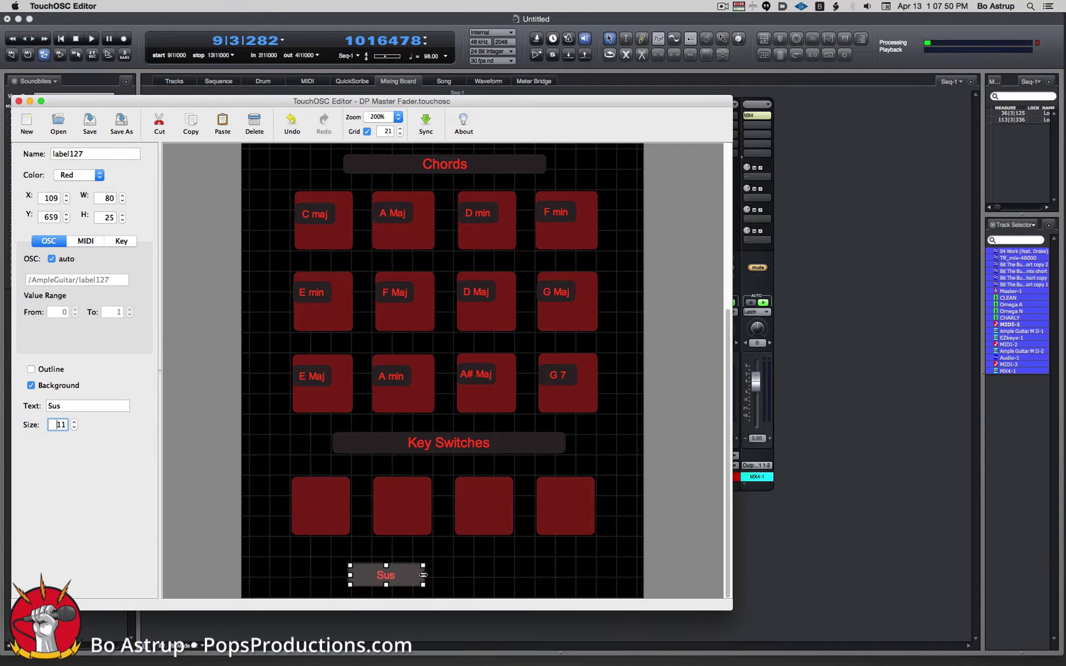
{"action": "left_click_drag", "start_coordinate": [425, 575], "coordinate": [349, 507]}
{"action": "left_click", "coordinate": [362, 549]}
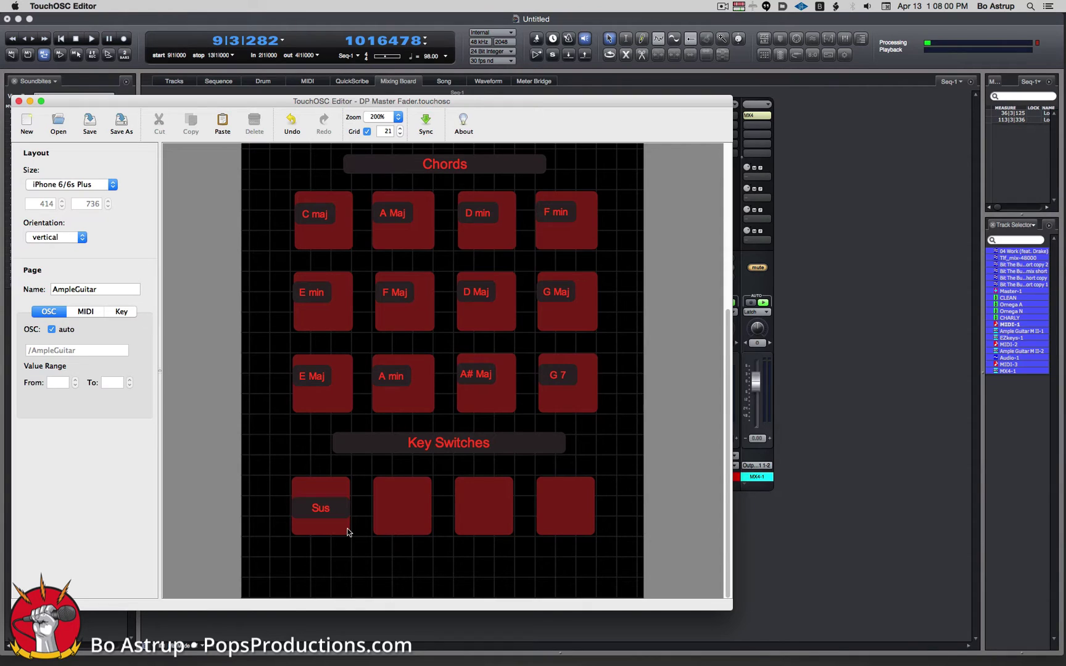
Step: Switch to Digital Performer and check the key-switch articulation names on the Ample Guitar M II-2 keyboard
{"action": "left_click", "coordinate": [811, 297]}
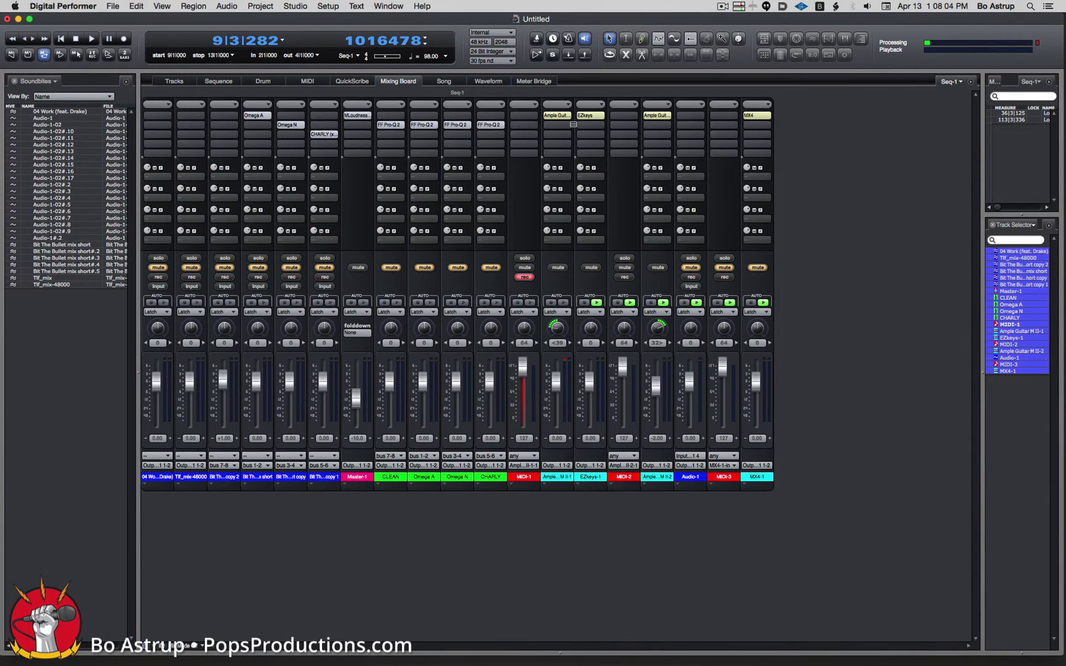
{"action": "left_click", "coordinate": [650, 115]}
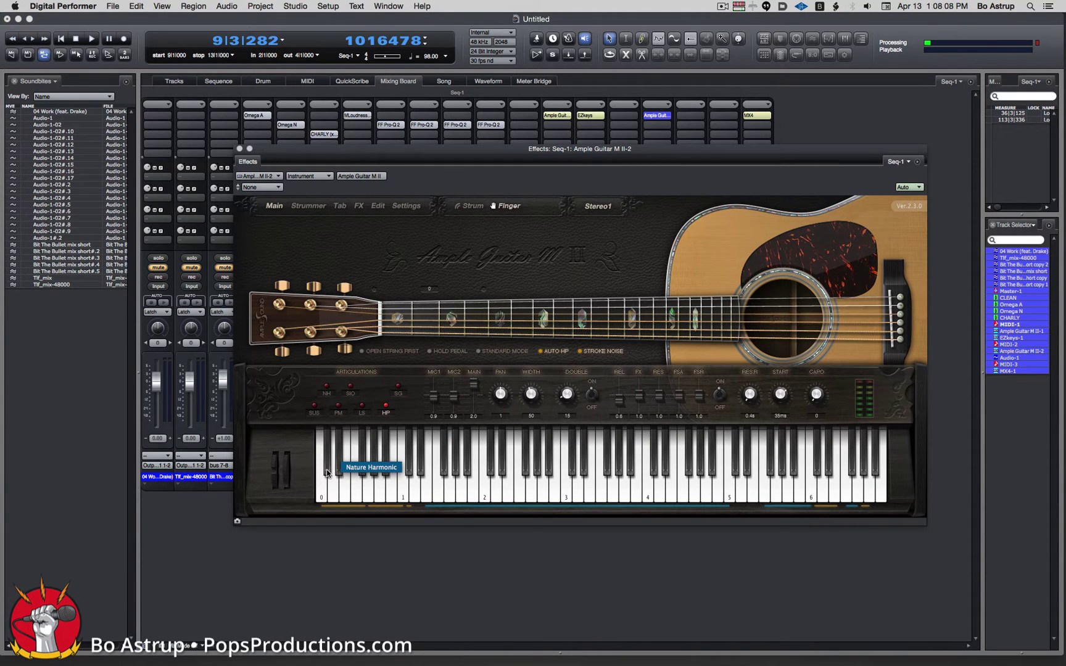
{"action": "mouse_move", "coordinate": [716, 660]}
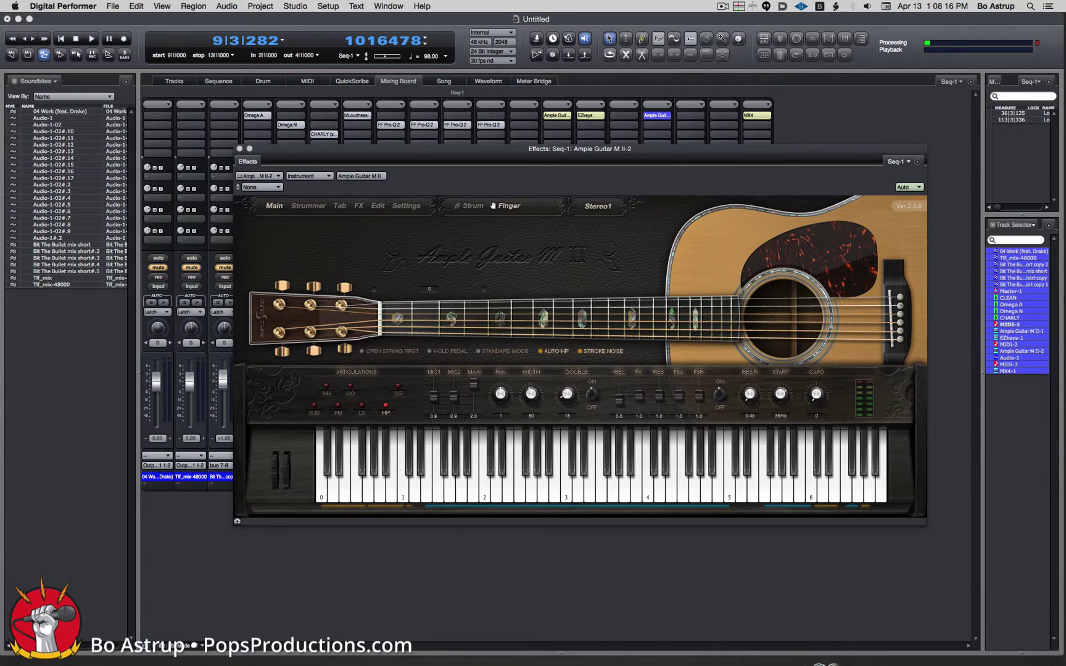
{"action": "mouse_move", "coordinate": [833, 661]}
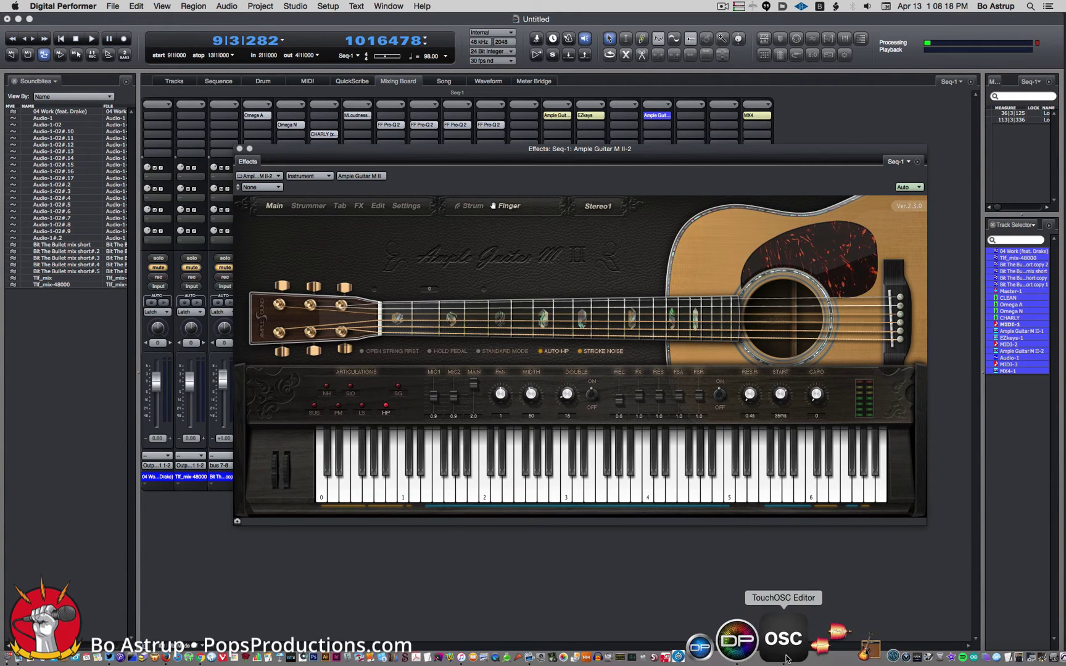
Step: Switch back to TouchOSC Editor and create a horizontal label reading "Nat Harm" with text size 11 below the key-switch row
{"action": "left_click", "coordinate": [786, 657]}
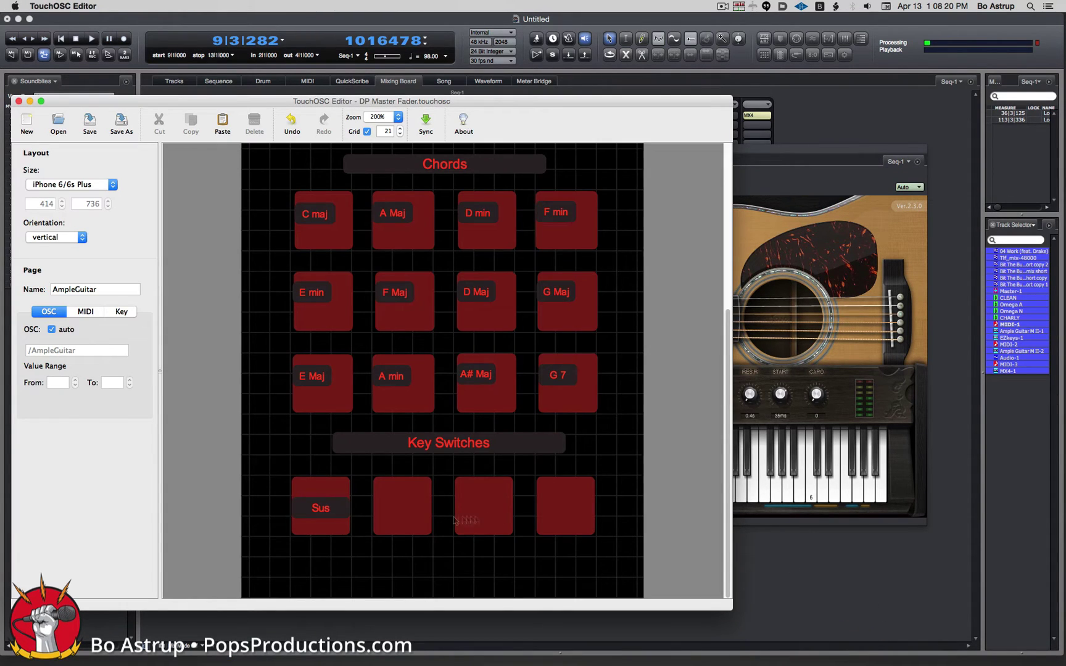
{"action": "right_click", "coordinate": [391, 562]}
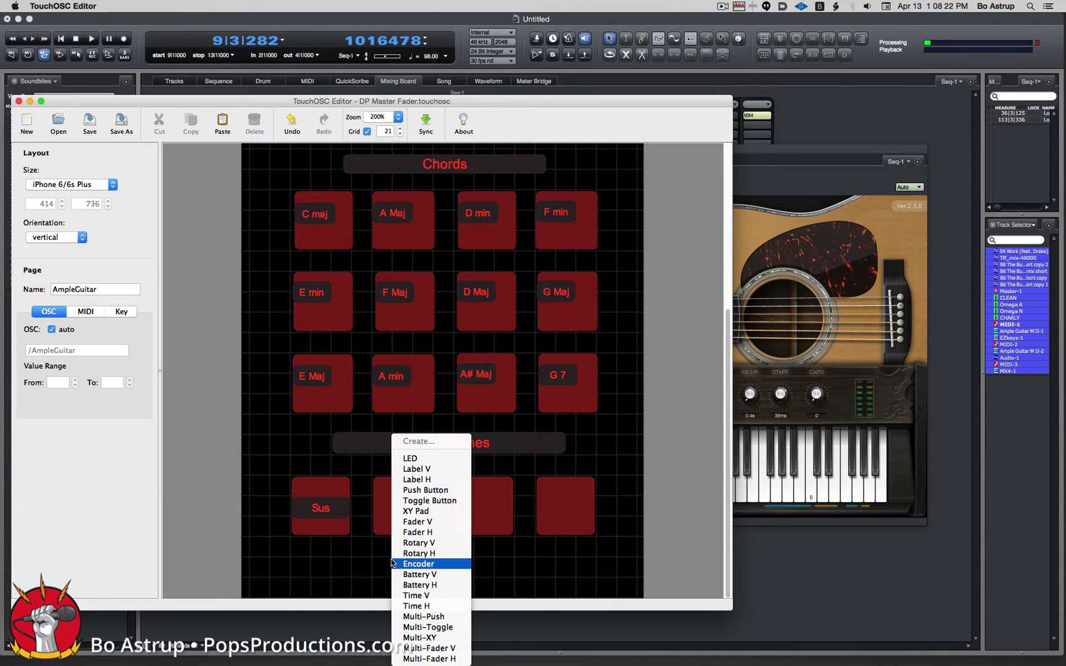
{"action": "left_click", "coordinate": [424, 480]}
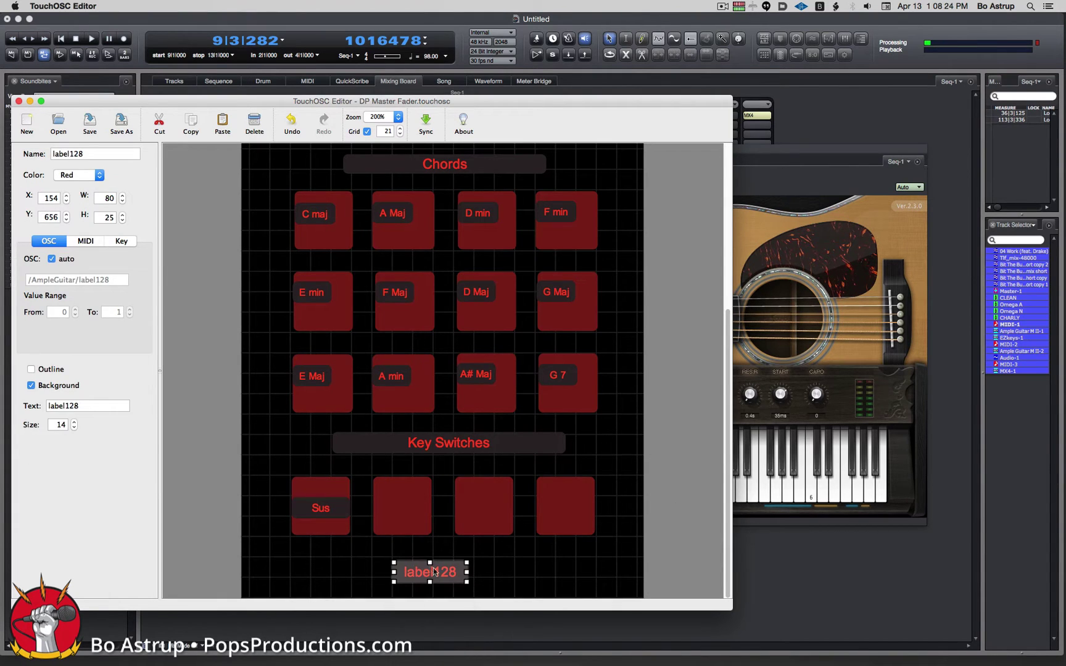
{"action": "double_click", "coordinate": [85, 406]}
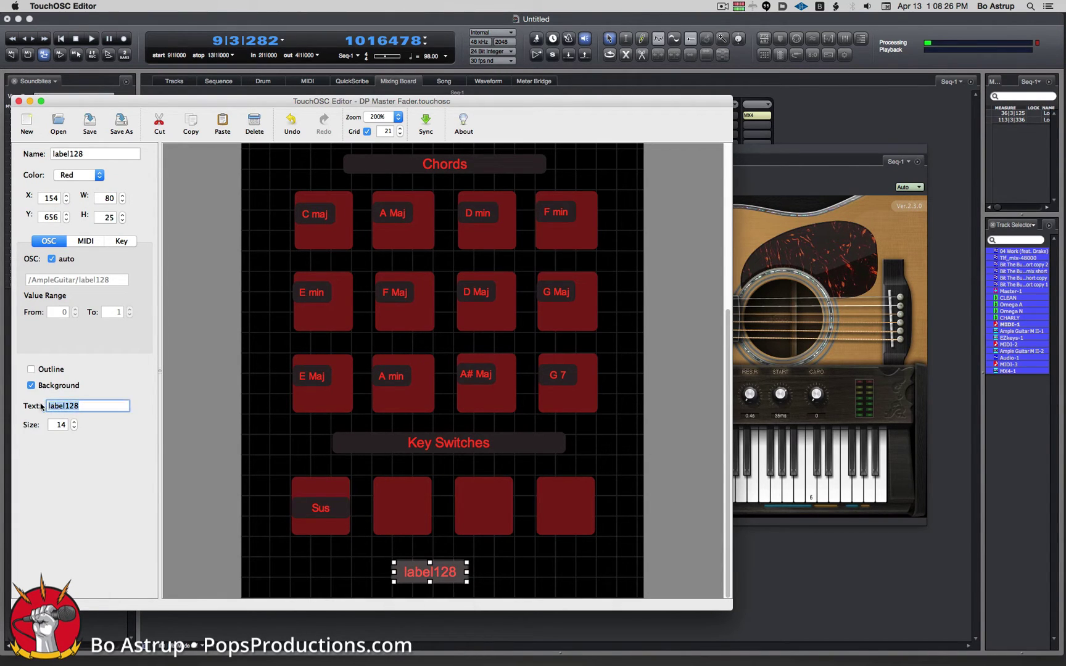
{"action": "type", "text": "Nat Har"}
{"action": "left_click", "coordinate": [74, 428]}
{"action": "left_click", "coordinate": [74, 428]}
{"action": "left_click", "coordinate": [83, 406]}
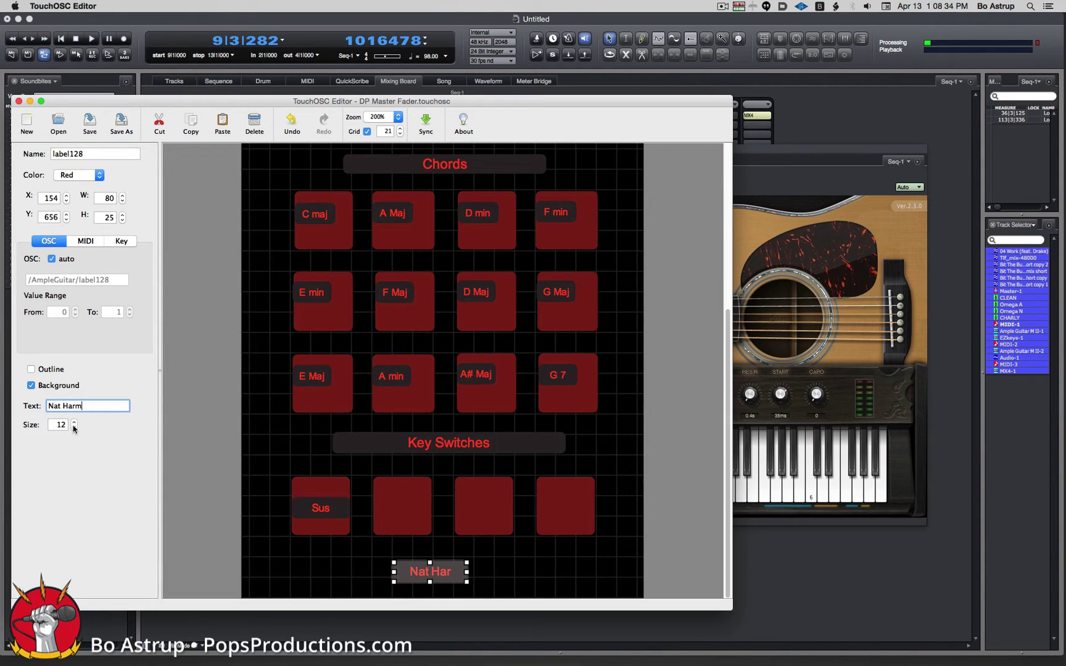
{"action": "left_click", "coordinate": [74, 425]}
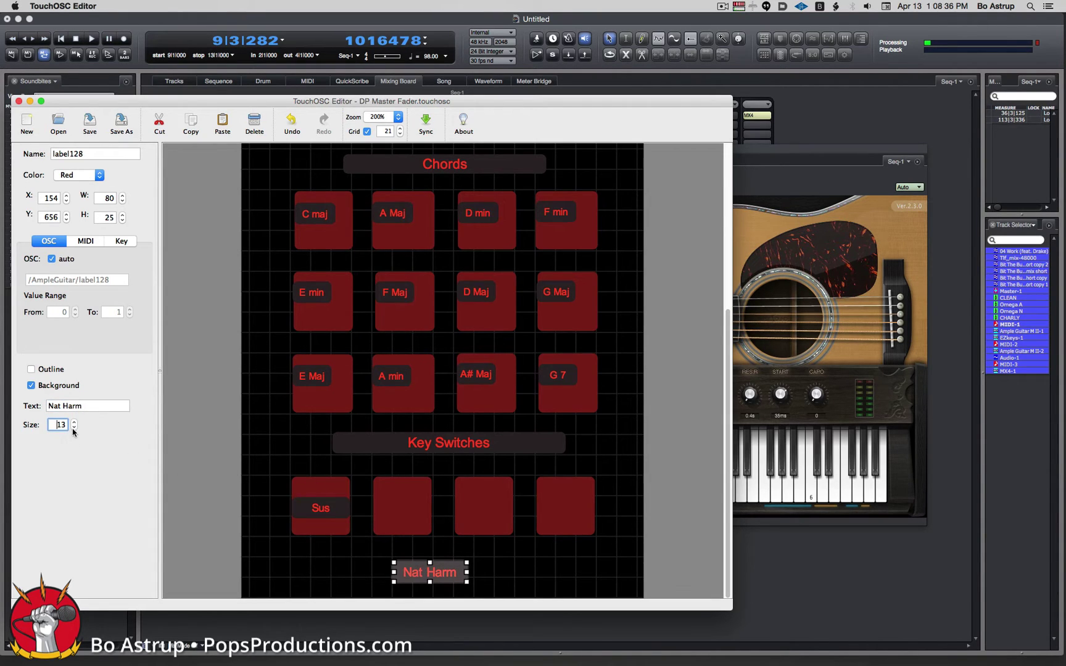
{"action": "left_click", "coordinate": [74, 429]}
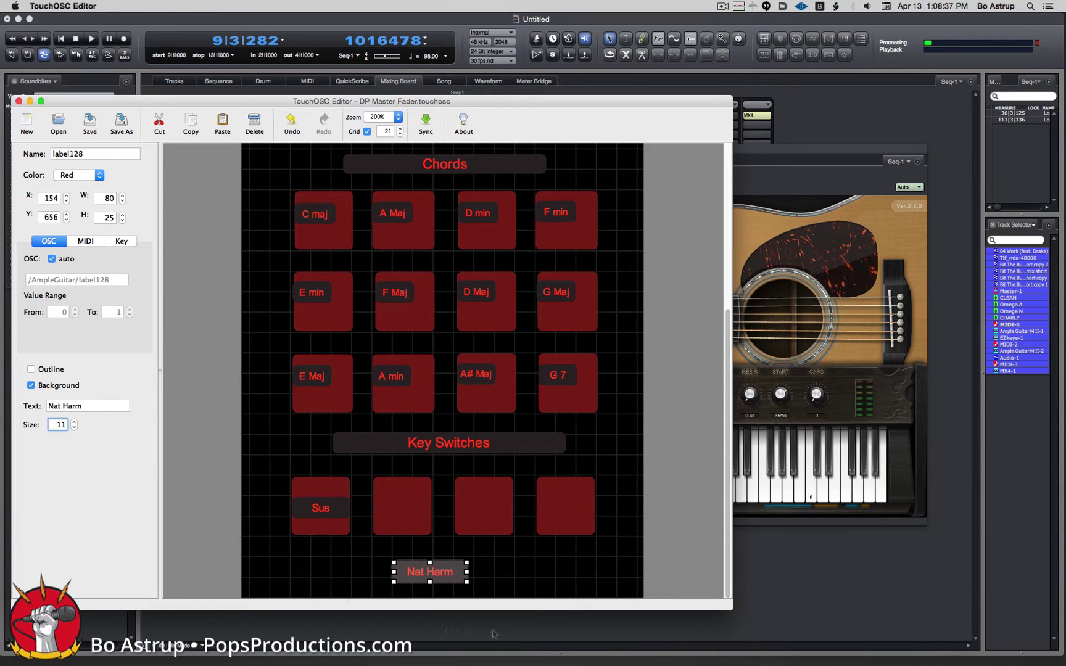
Step: Narrow the "Nat Harm" label and place it on the second key-switch button
{"action": "left_click", "coordinate": [482, 573]}
{"action": "left_click", "coordinate": [460, 572]}
{"action": "left_click_drag", "start_coordinate": [467, 572], "coordinate": [405, 513]}
{"action": "left_click", "coordinate": [462, 572]}
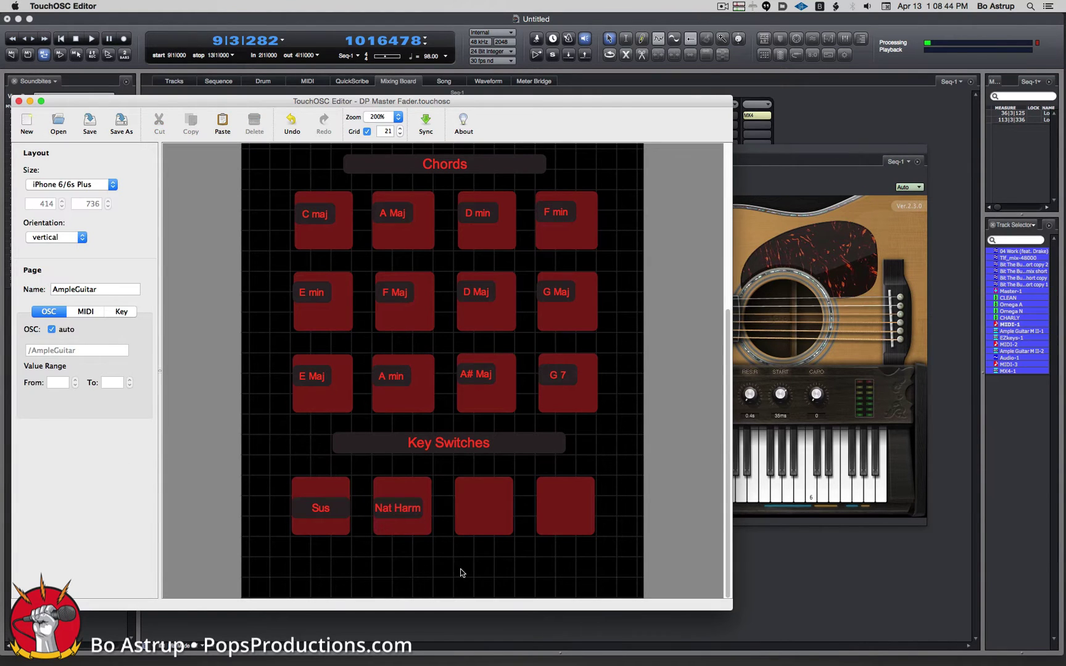
Step: Switch to Digital Performer and open the Ample Guitar M II-2 instrument to check the next key-switch articulation name
{"action": "left_click", "coordinate": [754, 569]}
{"action": "left_click", "coordinate": [755, 555]}
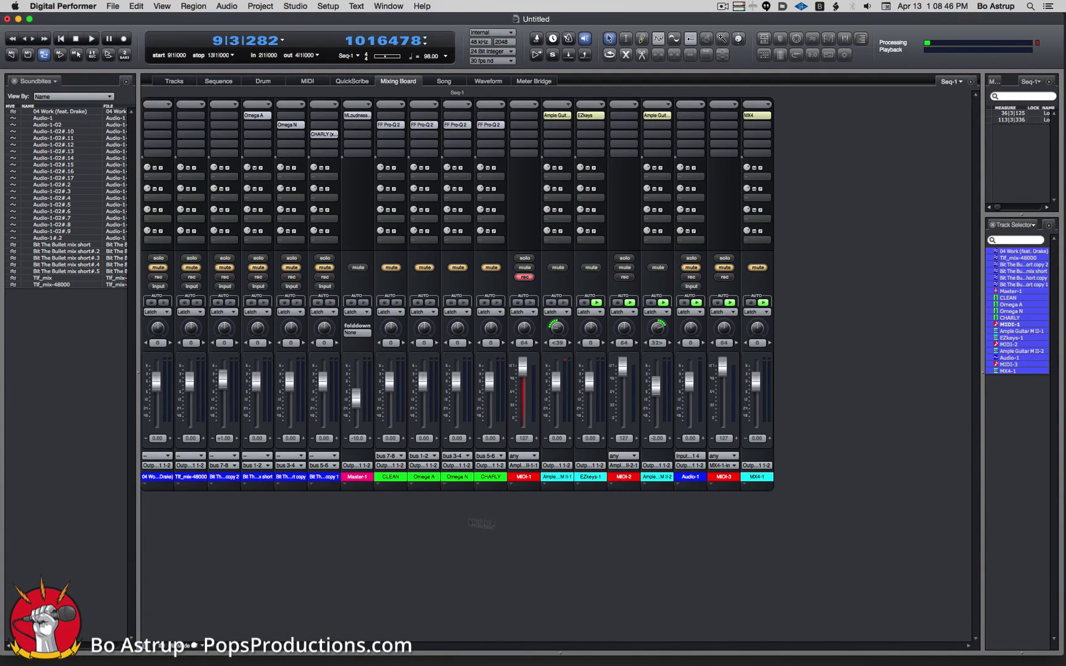
{"action": "left_click", "coordinate": [657, 115]}
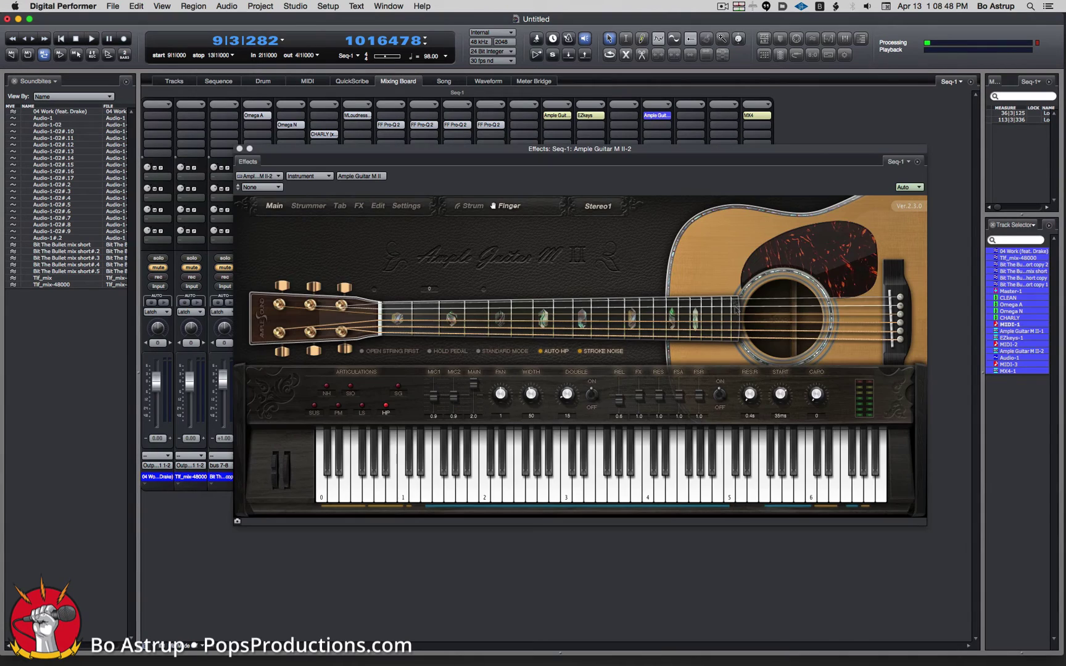
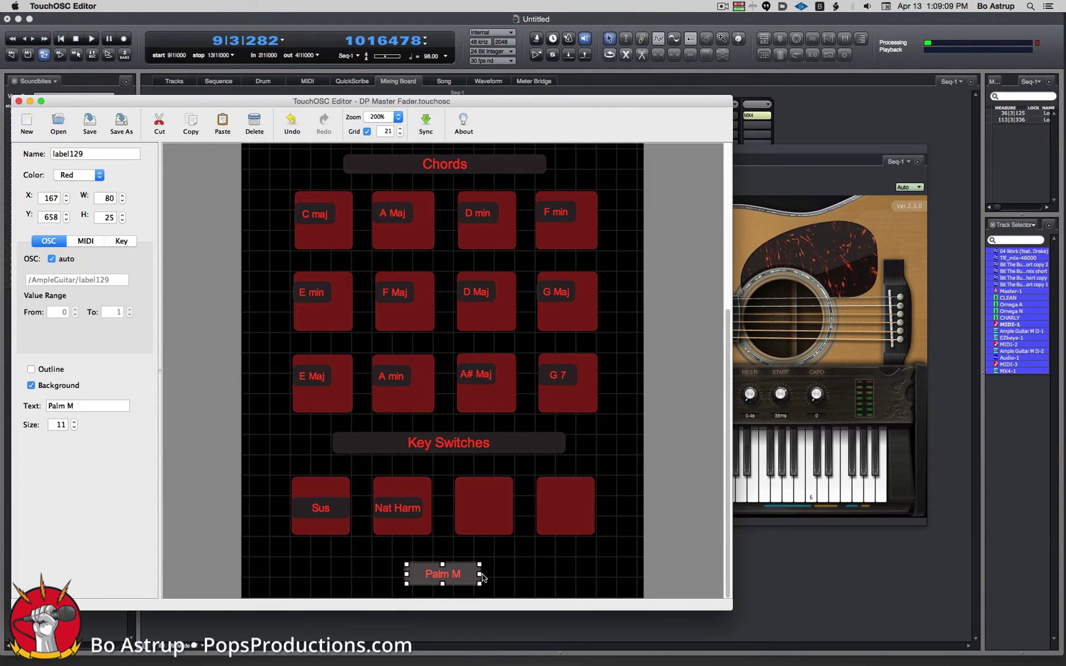
Step: Narrow the "Palm M" label to a width of 46 and place it on the third key-switch button at X 217, Y 590
{"action": "left_click_drag", "start_coordinate": [479, 574], "coordinate": [477, 513]}
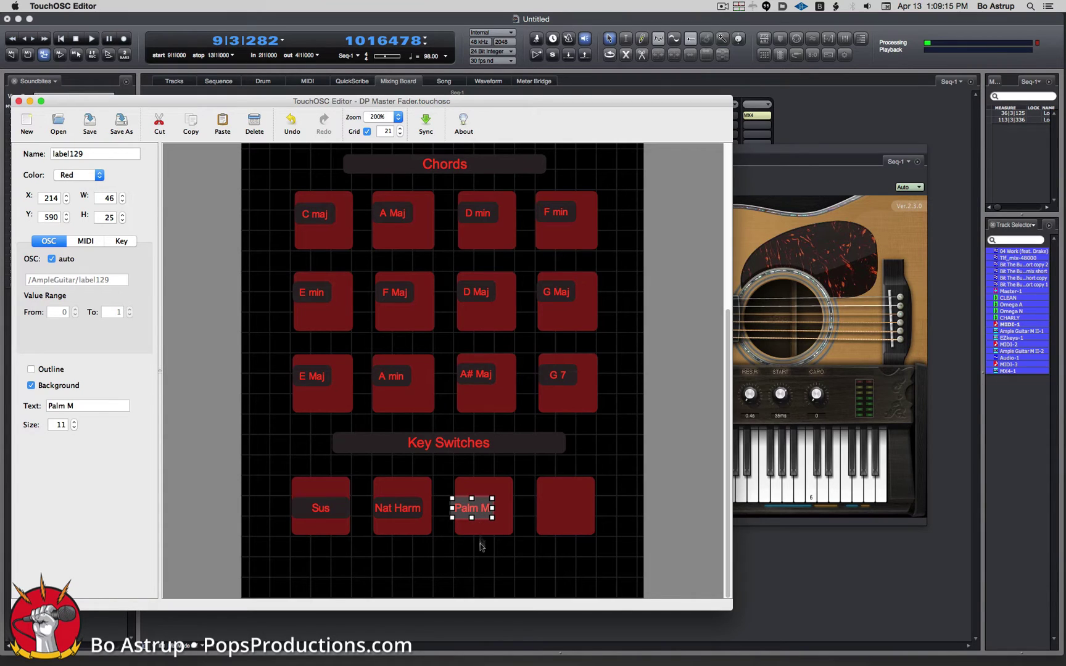
{"action": "key", "text": "Right"}
{"action": "key", "text": "Right"}
{"action": "key", "text": "Right"}
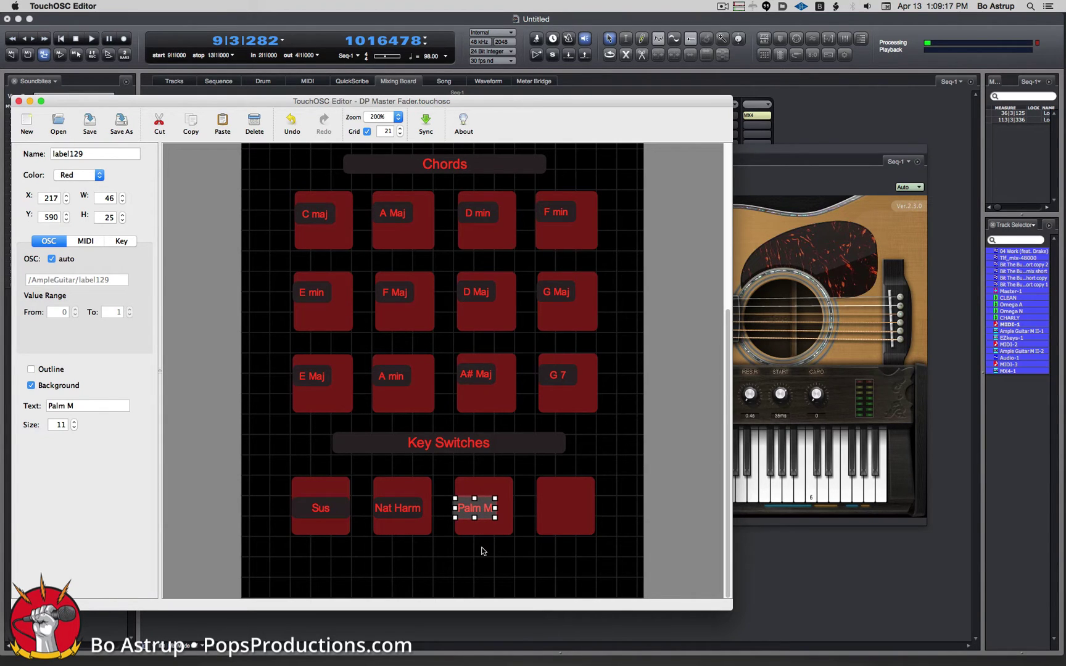
{"action": "left_click", "coordinate": [481, 561]}
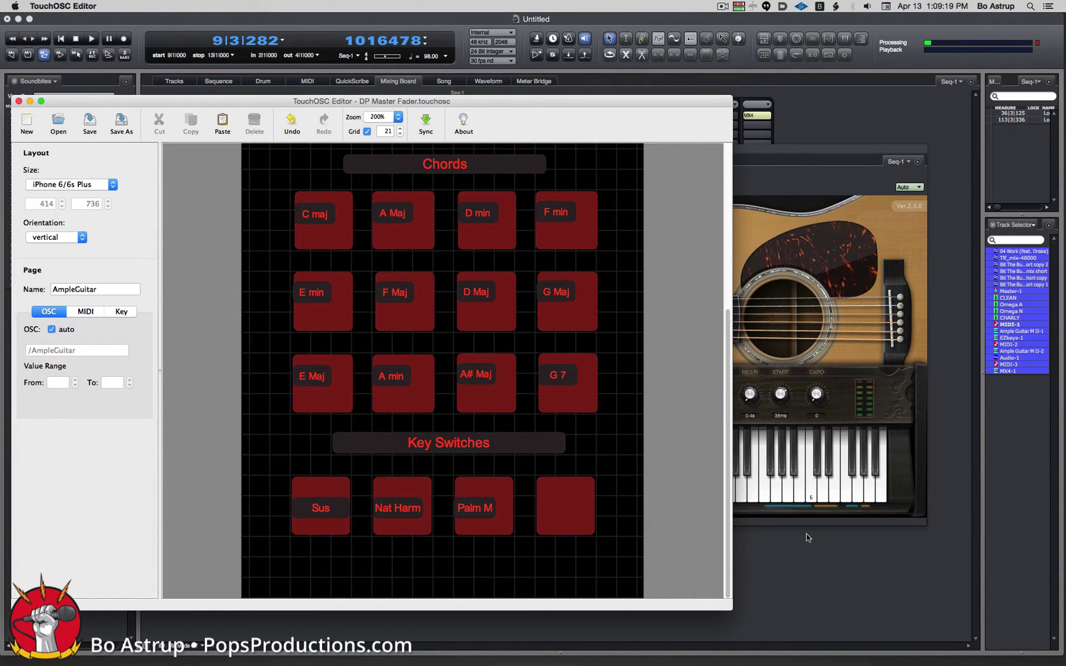
Step: Check the fourth key-switch articulation name on the Ample Guitar keyboard in Digital Performer, and return to TouchOSC Editor
{"action": "left_click", "coordinate": [890, 418]}
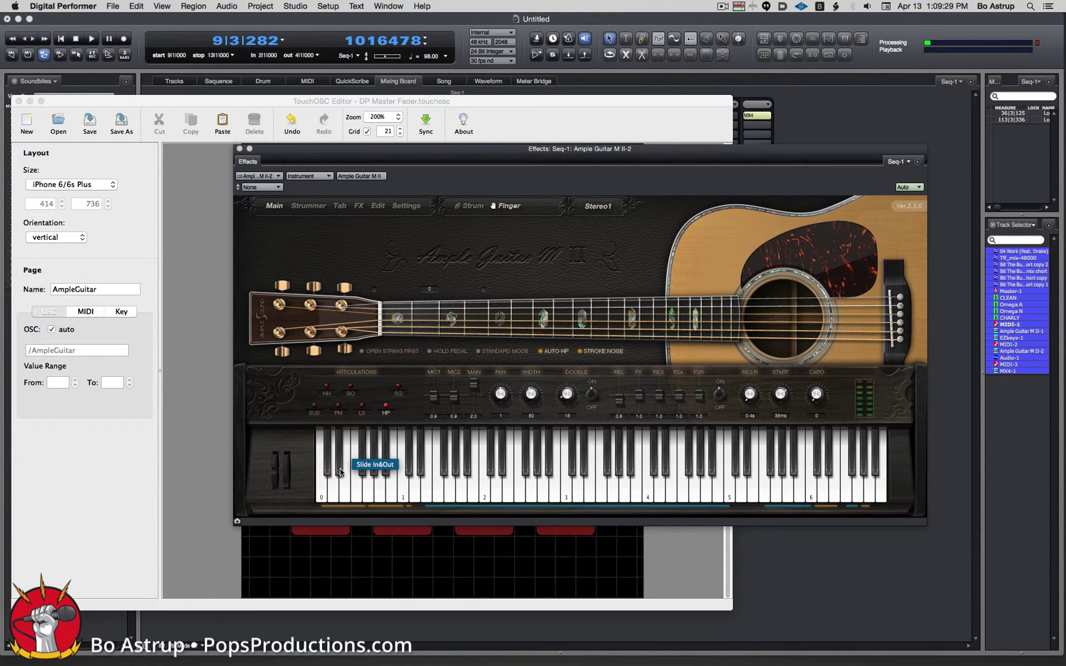
{"action": "left_click", "coordinate": [677, 573]}
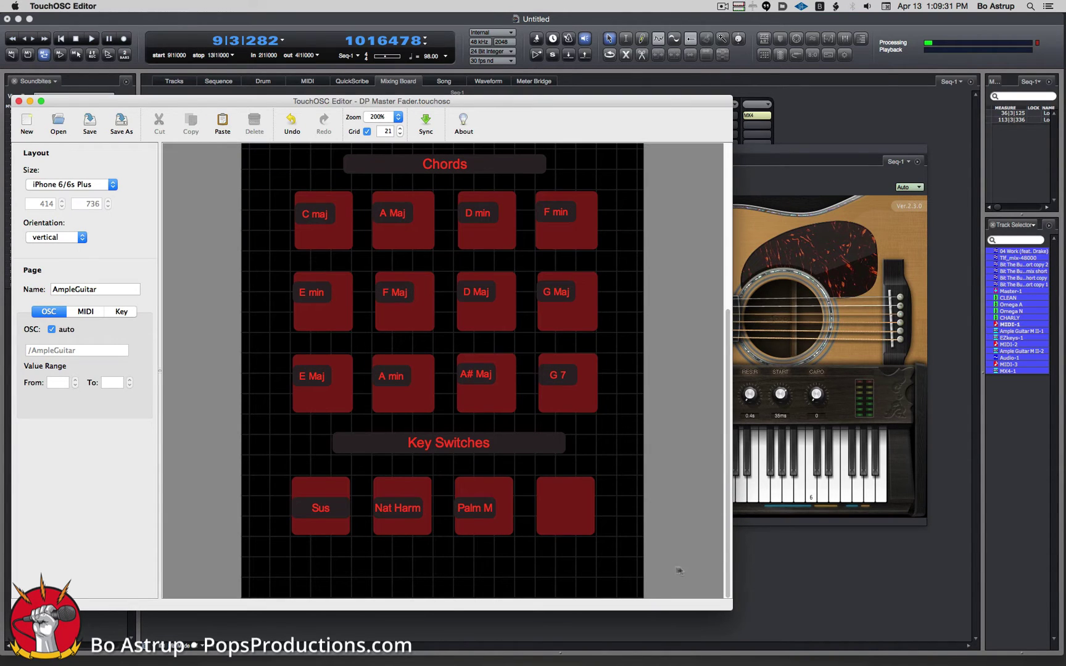
{"action": "right_click", "coordinate": [377, 568]}
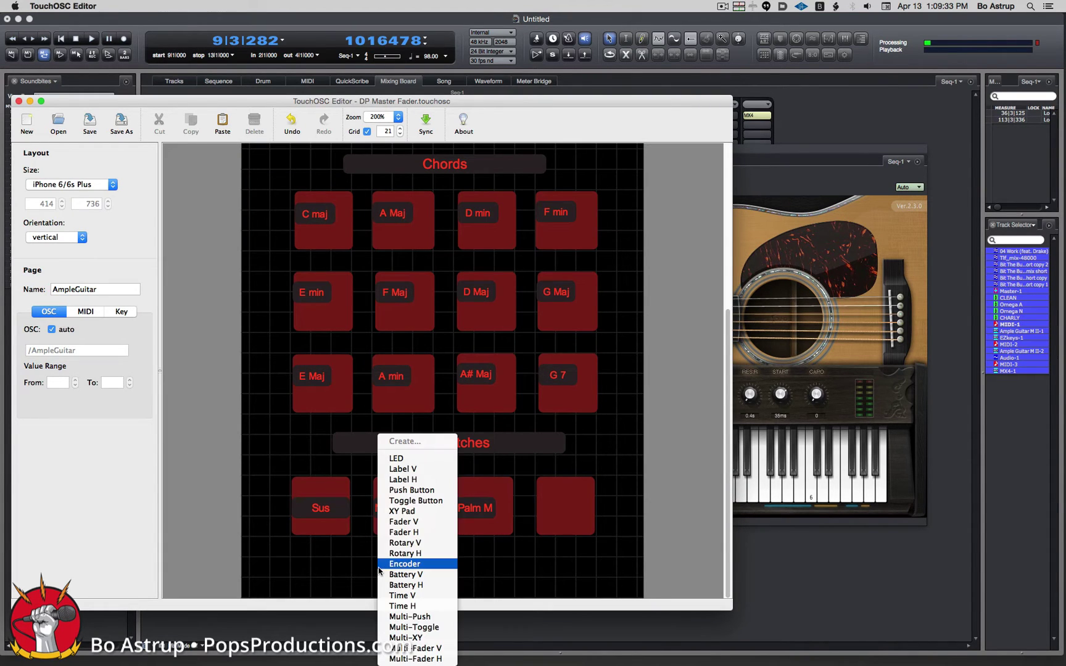
{"action": "left_click", "coordinate": [413, 491]}
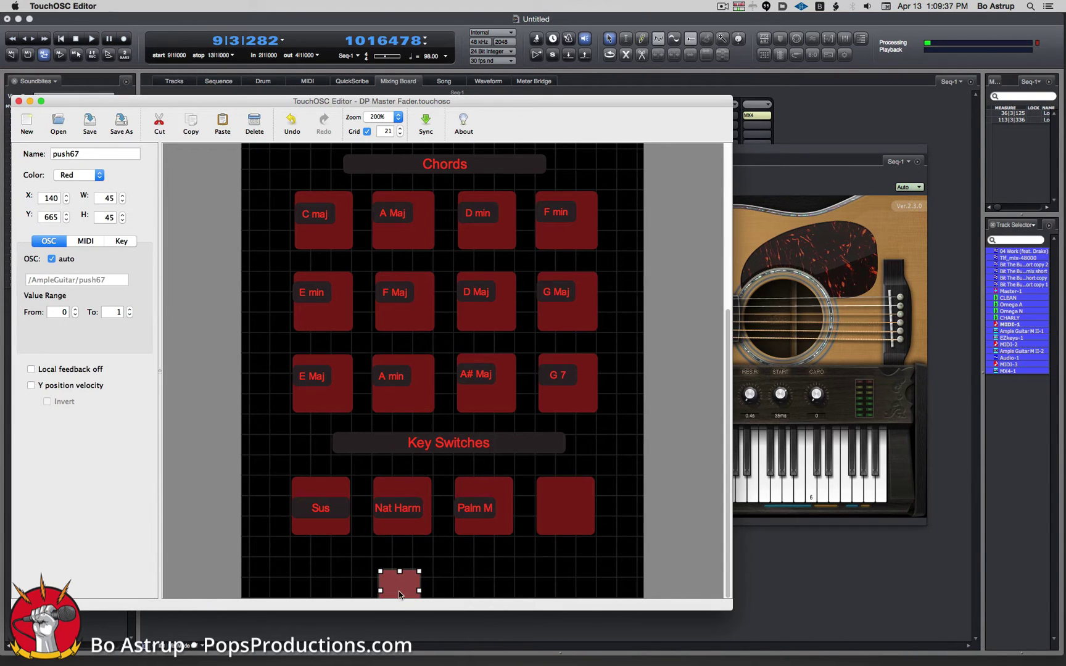
{"action": "key", "text": "super+z"}
Step: Create a horizontal label reading "Sl in out" with text size 11, and fit it onto the fourth key-switch button at 48 by 20
{"action": "right_click", "coordinate": [383, 563]}
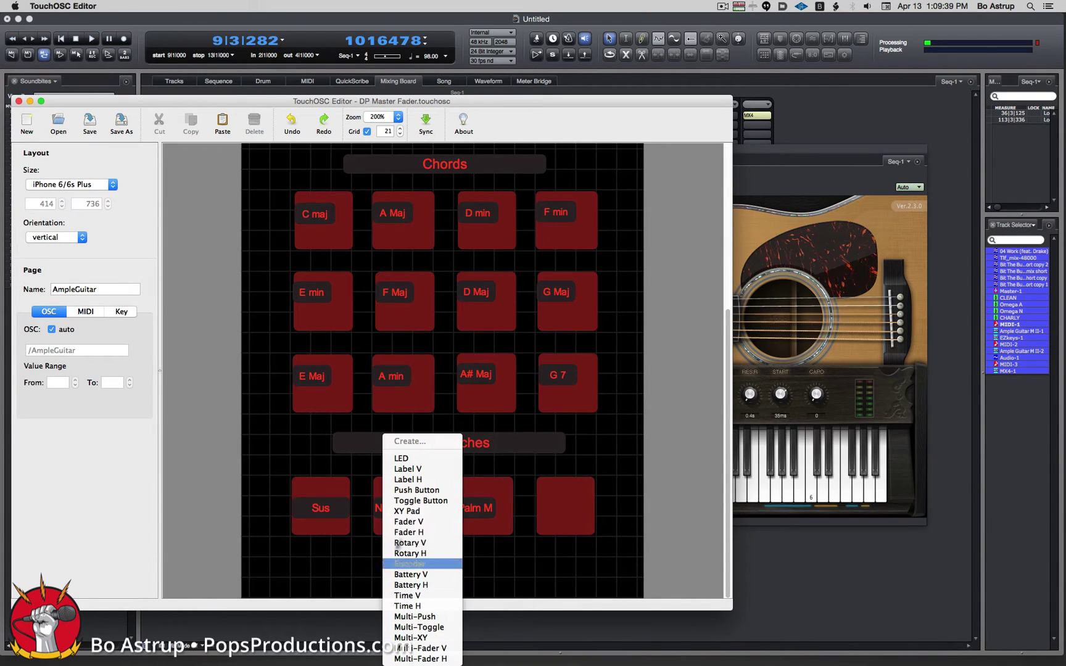
{"action": "left_click", "coordinate": [407, 480]}
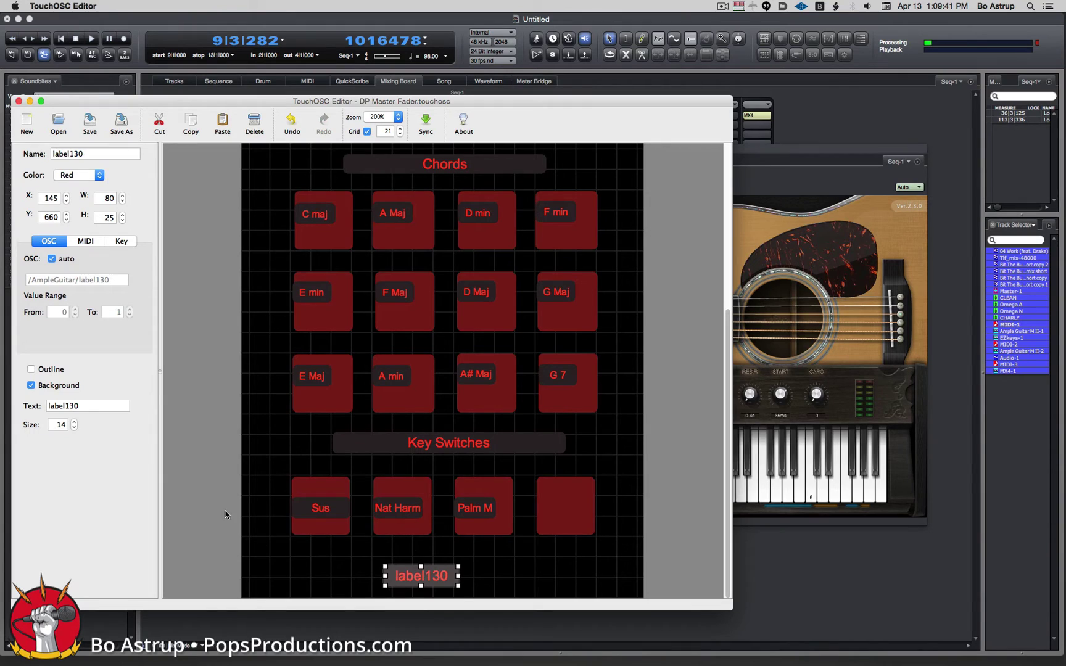
{"action": "double_click", "coordinate": [87, 407]}
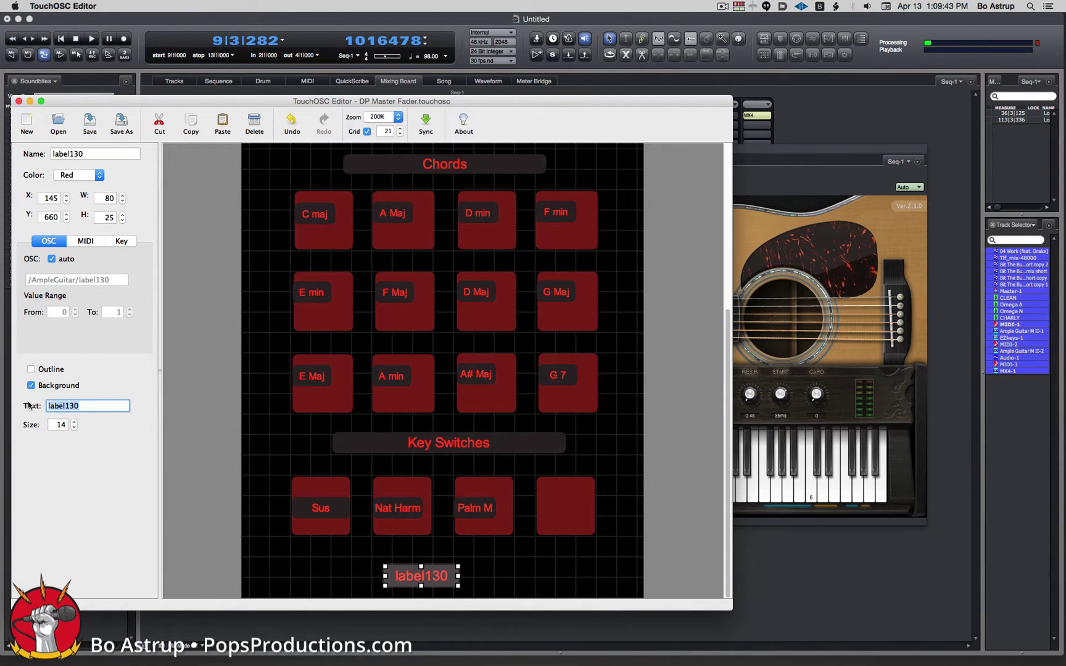
{"action": "type", "text": "Sl in ou"}
{"action": "left_click", "coordinate": [74, 428]}
{"action": "left_click", "coordinate": [74, 428]}
{"action": "left_click", "coordinate": [74, 428]}
{"action": "left_click_drag", "start_coordinate": [445, 578], "coordinate": [565, 505]}
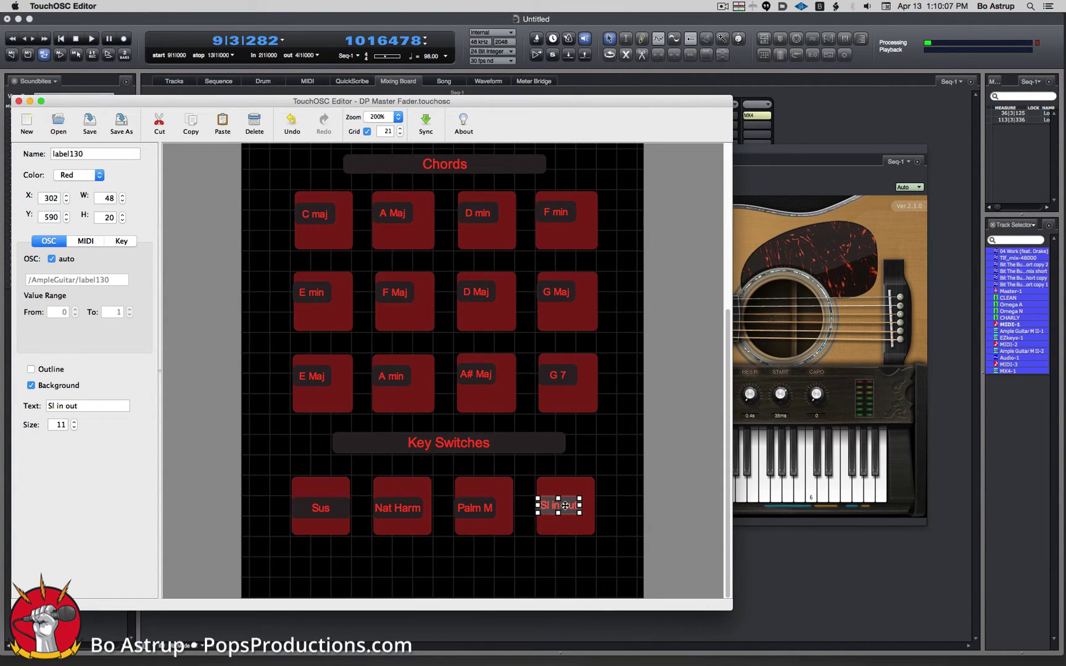
{"action": "left_click", "coordinate": [564, 557]}
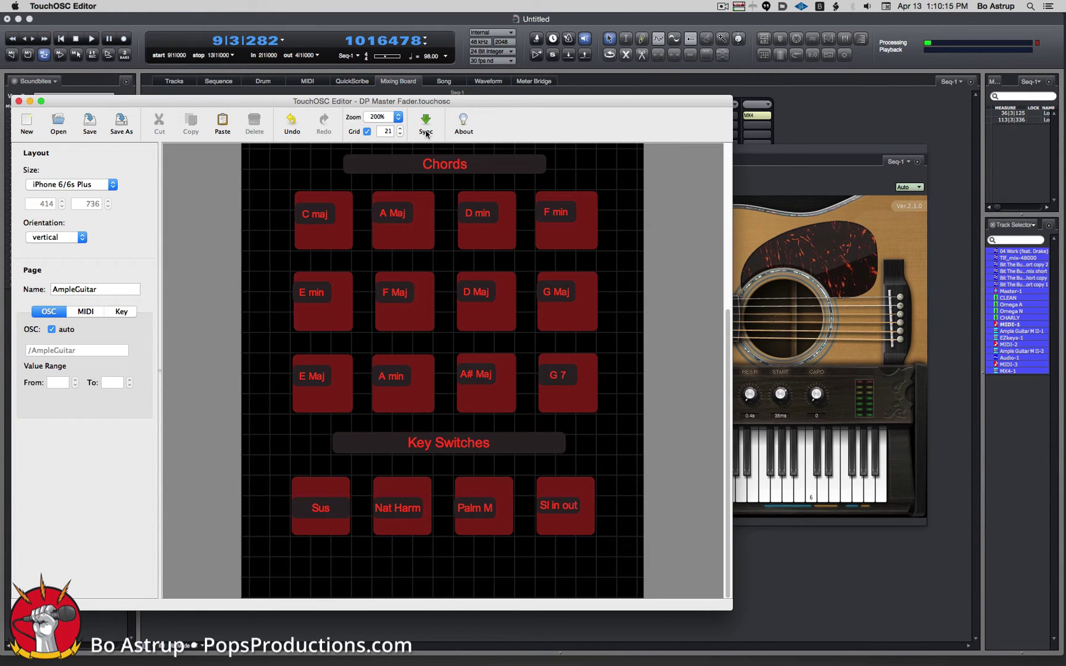
Step: Sync the finished layout to the TouchOSC phone, and stop the sync once it has been downloaded
{"action": "left_click", "coordinate": [426, 131]}
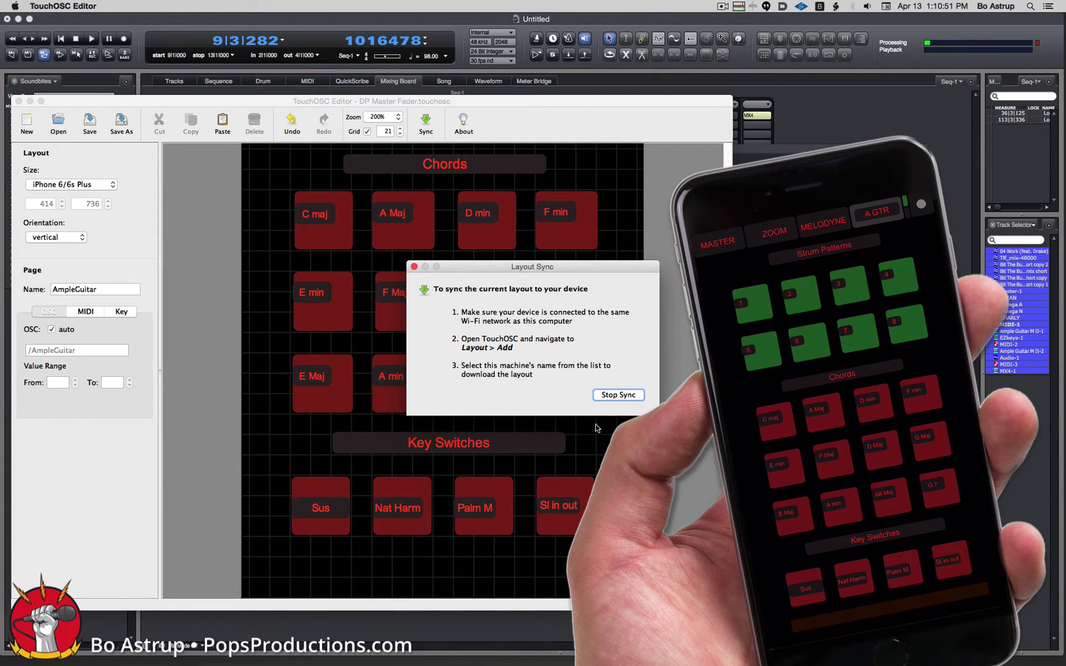
{"action": "left_click", "coordinate": [619, 394]}
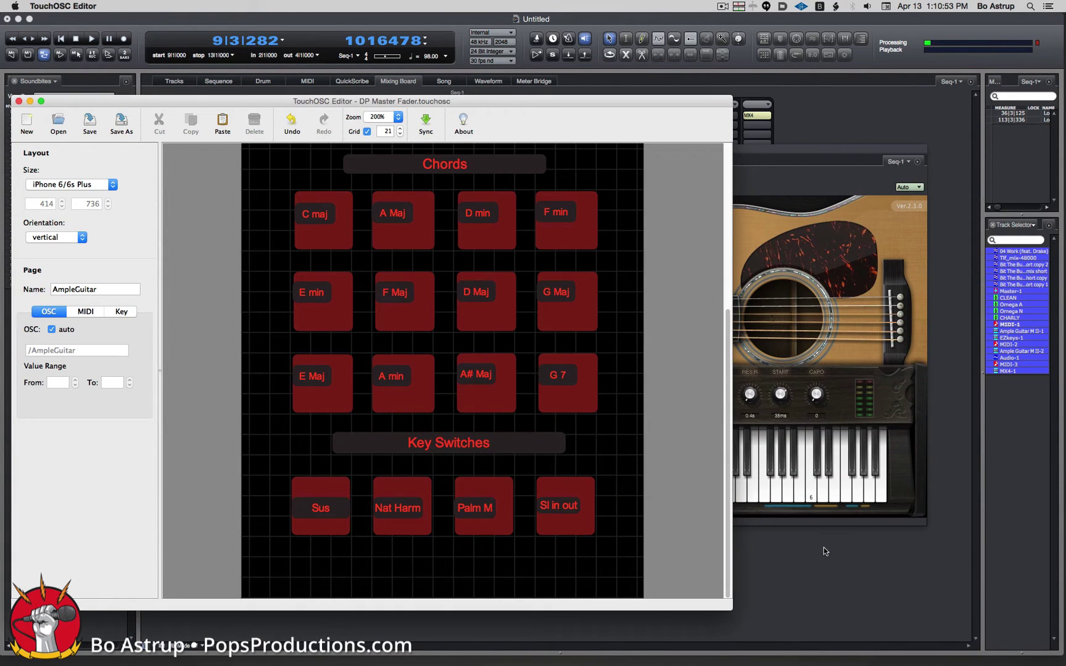
Step: Switch to OSCulator and assign the /AmpleGuitar/ks1 message to a MIDI Note event with the value C0
{"action": "key", "text": "super+Tab"}
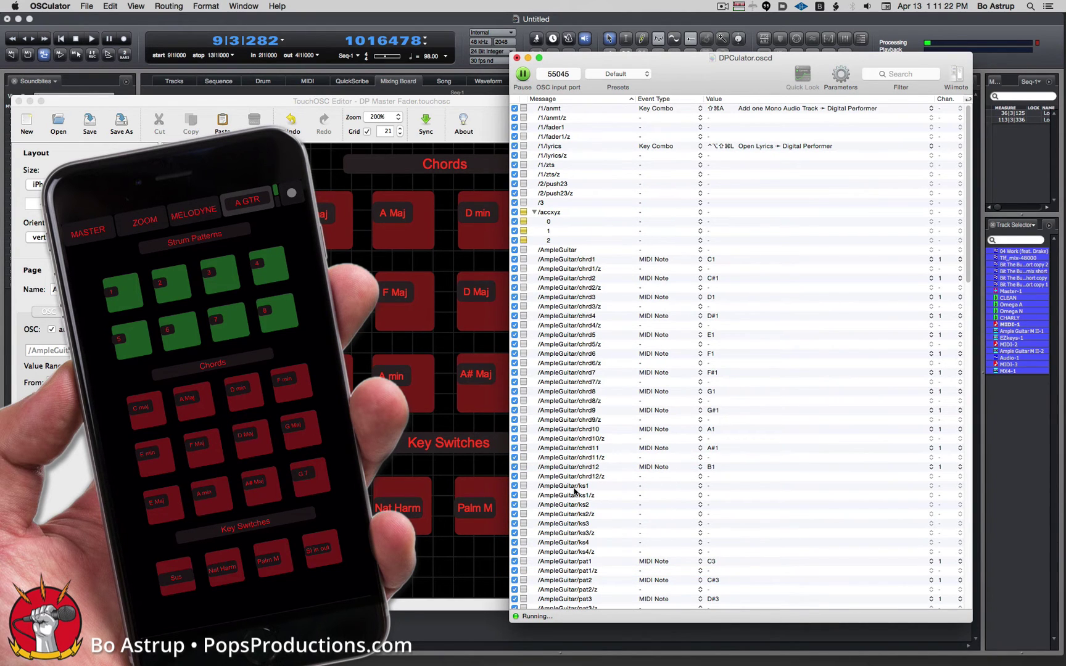
{"action": "left_click", "coordinate": [640, 486]}
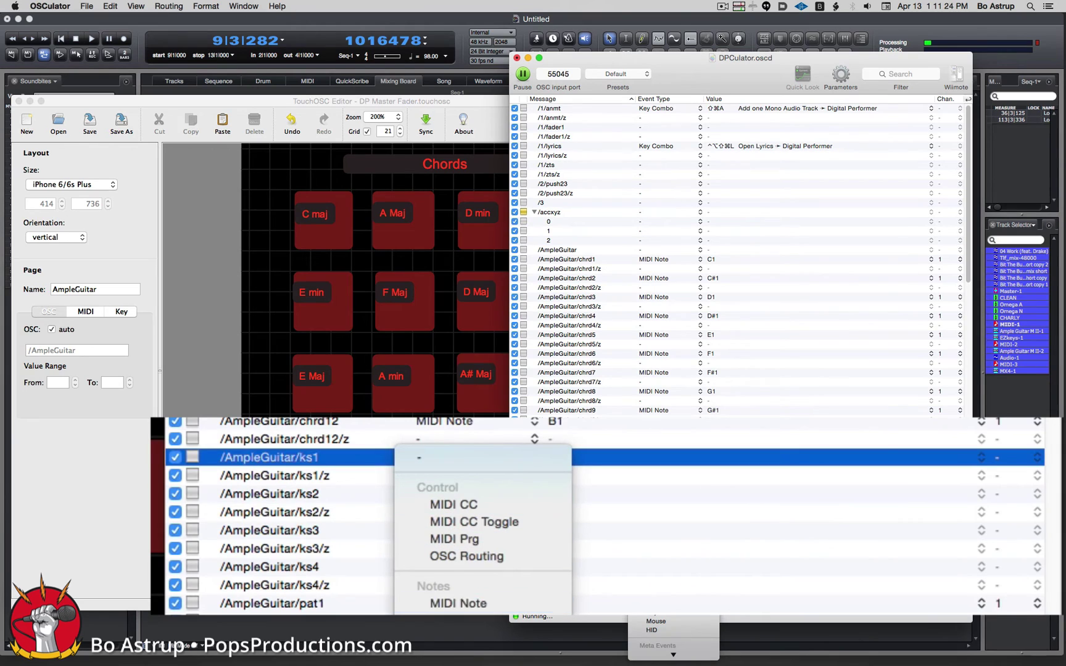
{"action": "left_click", "coordinate": [463, 601]}
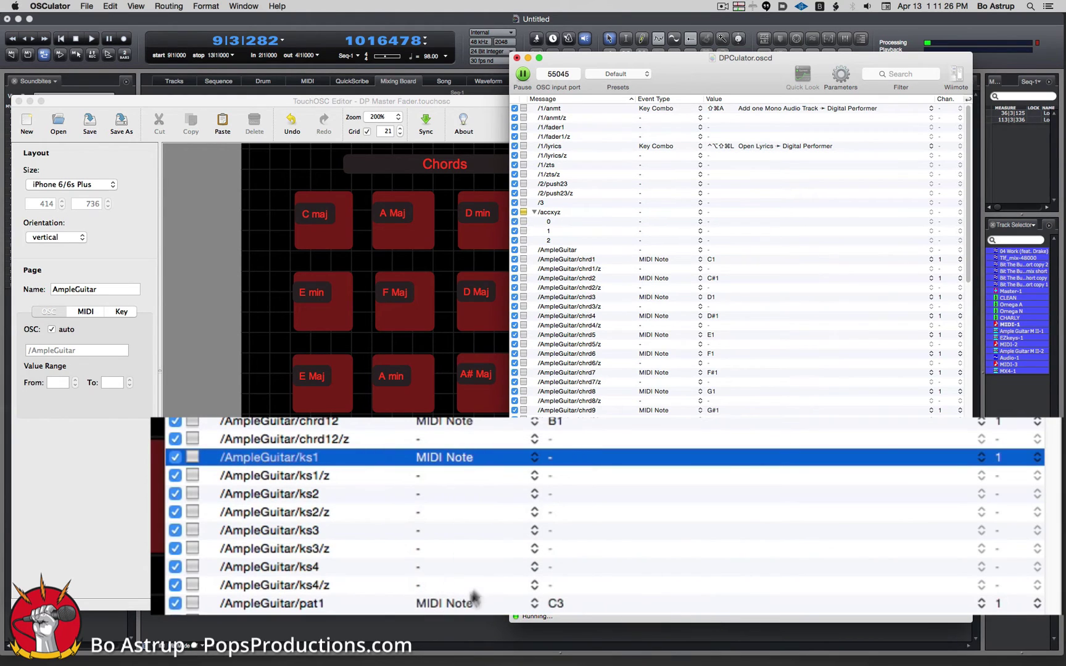
{"action": "left_click", "coordinate": [550, 457]}
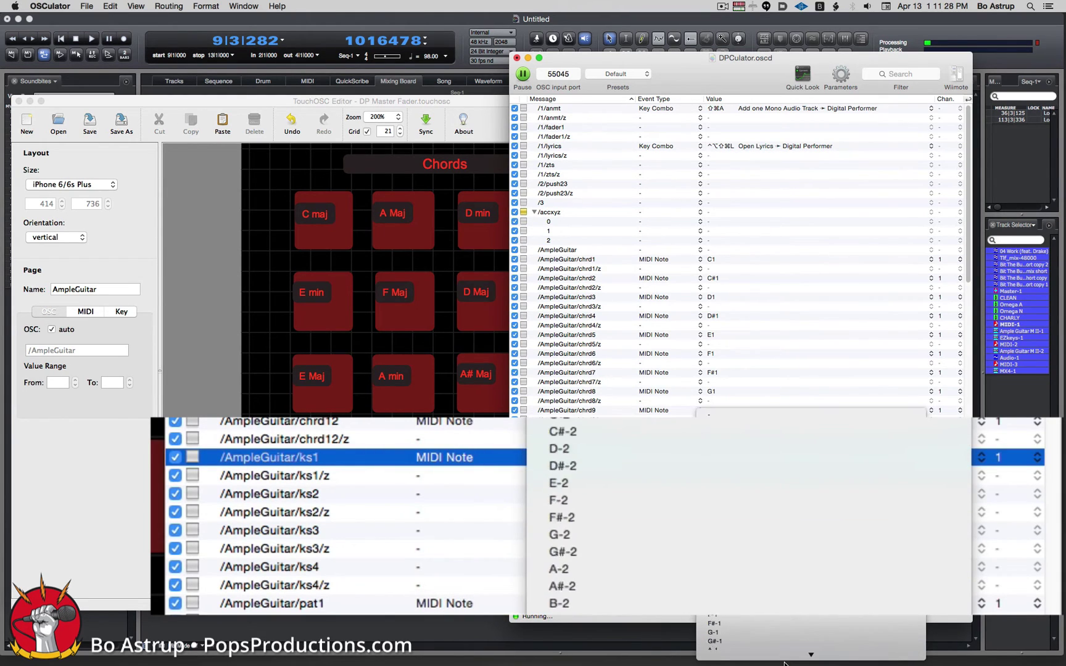
{"action": "scroll", "coordinate": [784, 654], "scroll_direction": "down", "scroll_amount": 5}
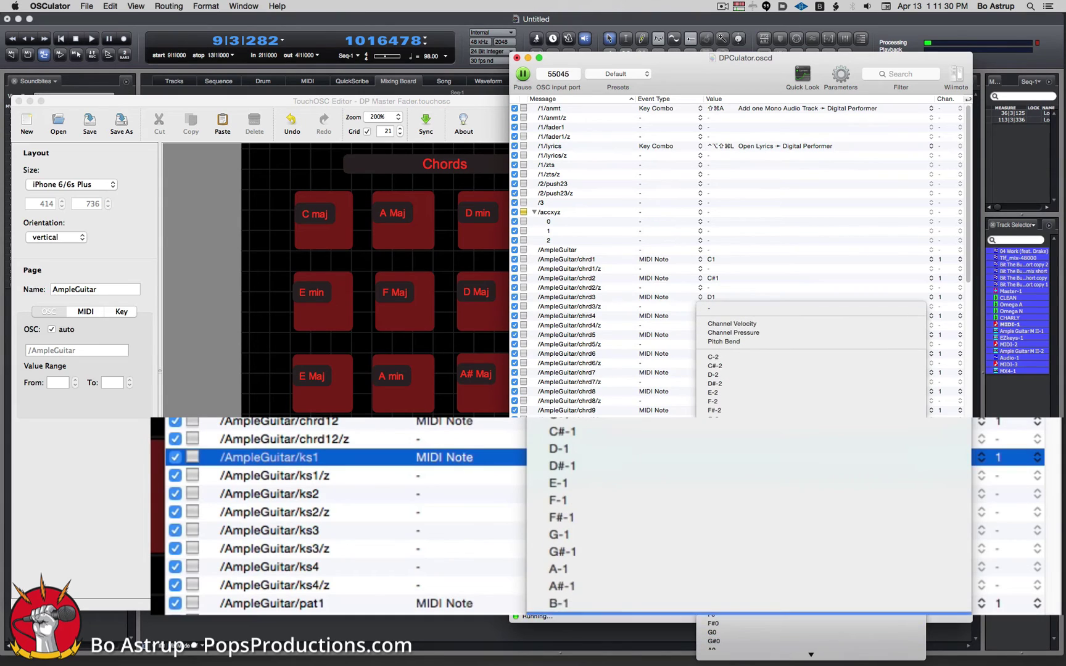
{"action": "left_click", "coordinate": [771, 569]}
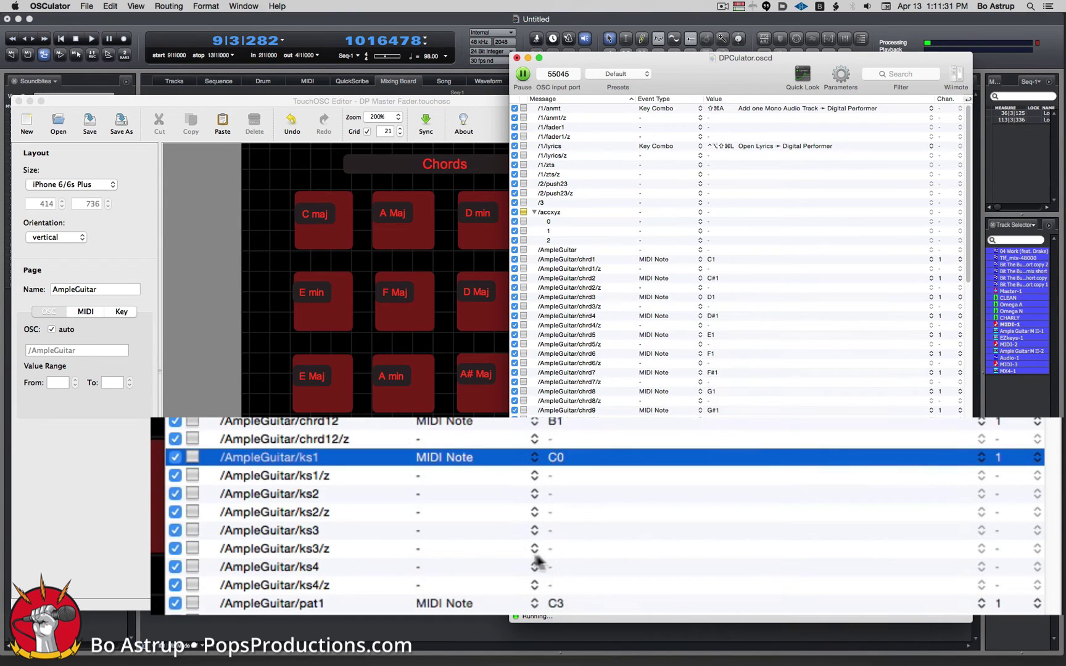
Step: Assign the /AmpleGuitar/ks2 message to a MIDI Note event with the value C#0
{"action": "left_click", "coordinate": [419, 496]}
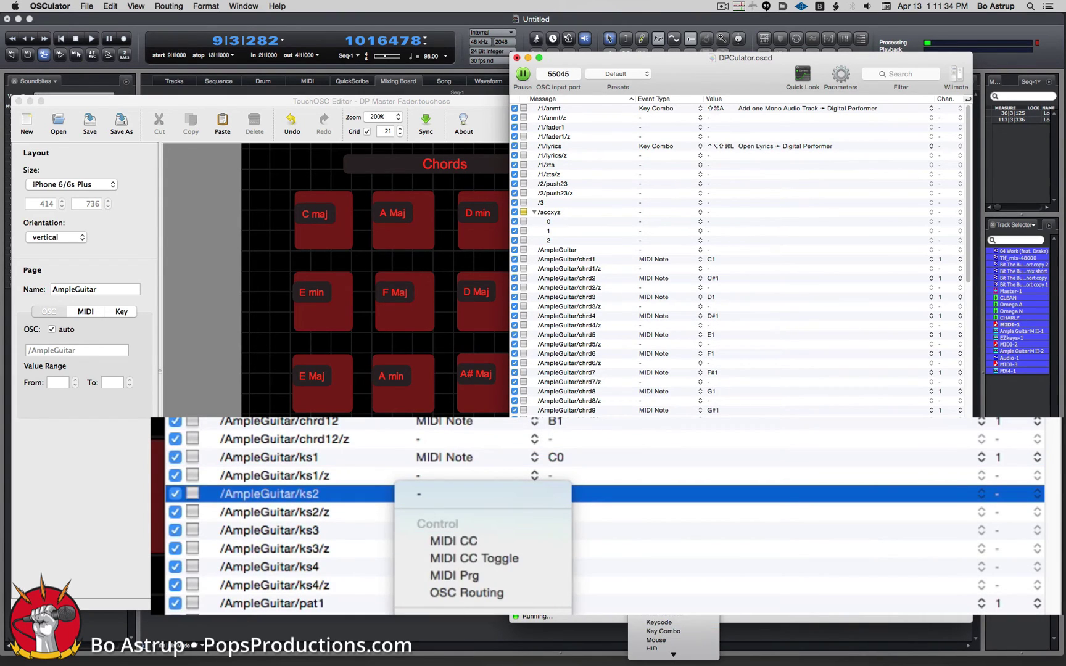
{"action": "left_click", "coordinate": [490, 608]}
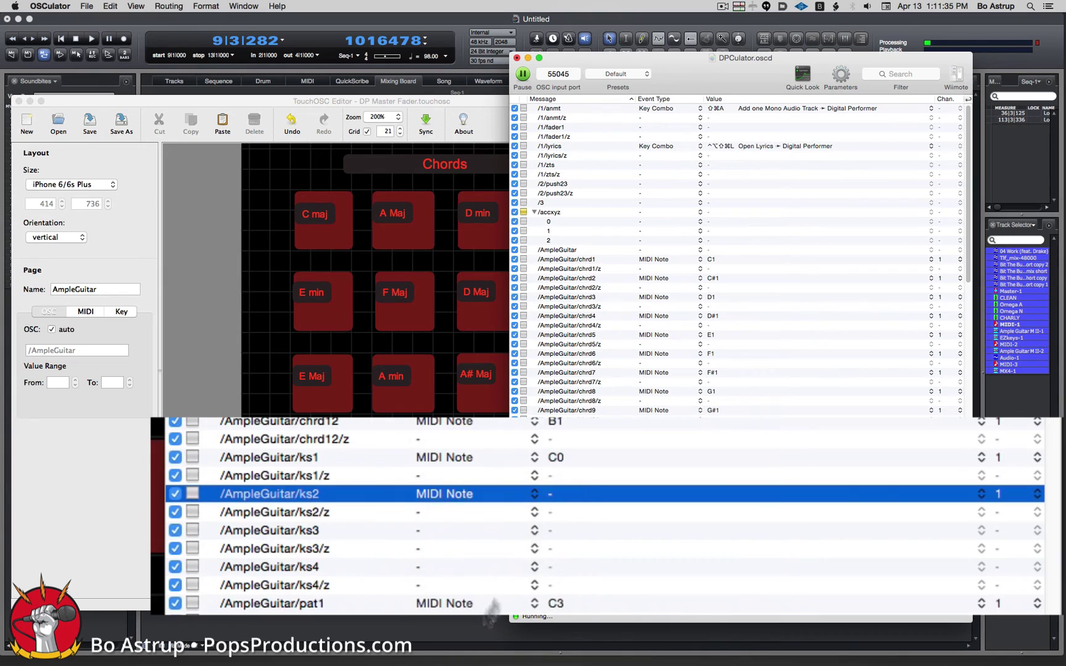
{"action": "left_click", "coordinate": [551, 492]}
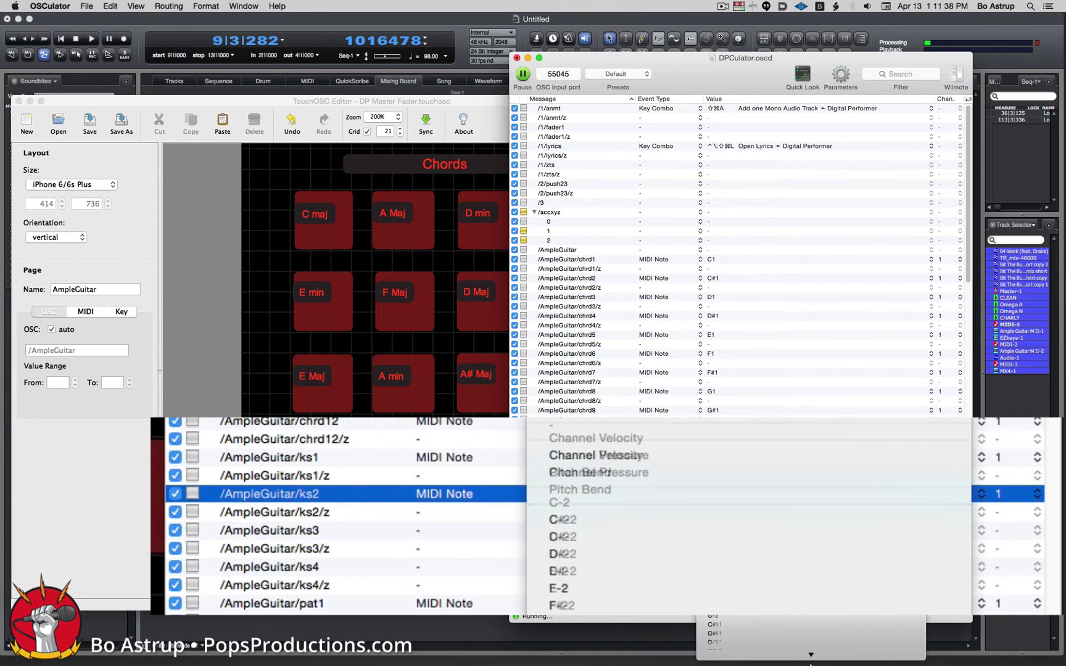
{"action": "mouse_move", "coordinate": [809, 663]}
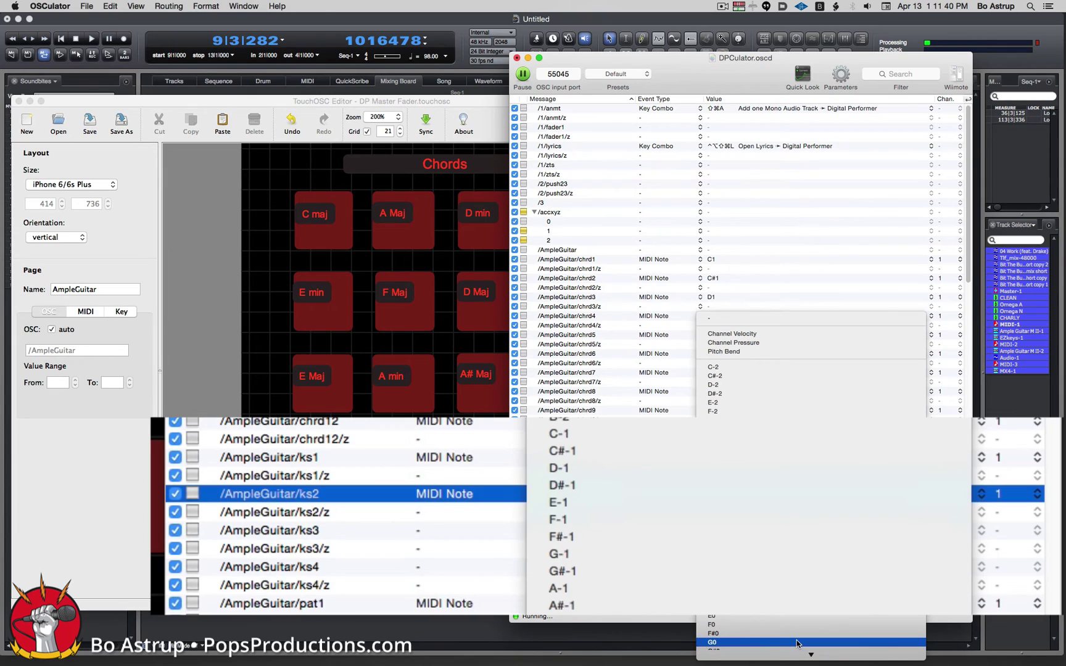
{"action": "left_click", "coordinate": [791, 624]}
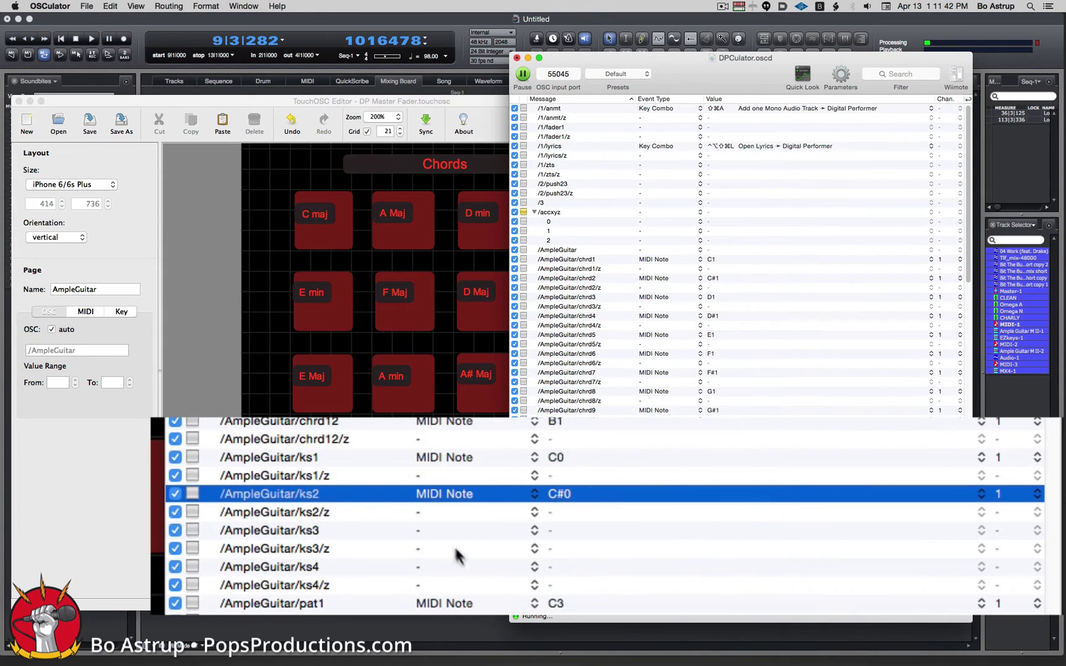
Step: Assign the /AmpleGuitar/ks3 message to a MIDI Note event with the value D0
{"action": "left_click", "coordinate": [430, 529]}
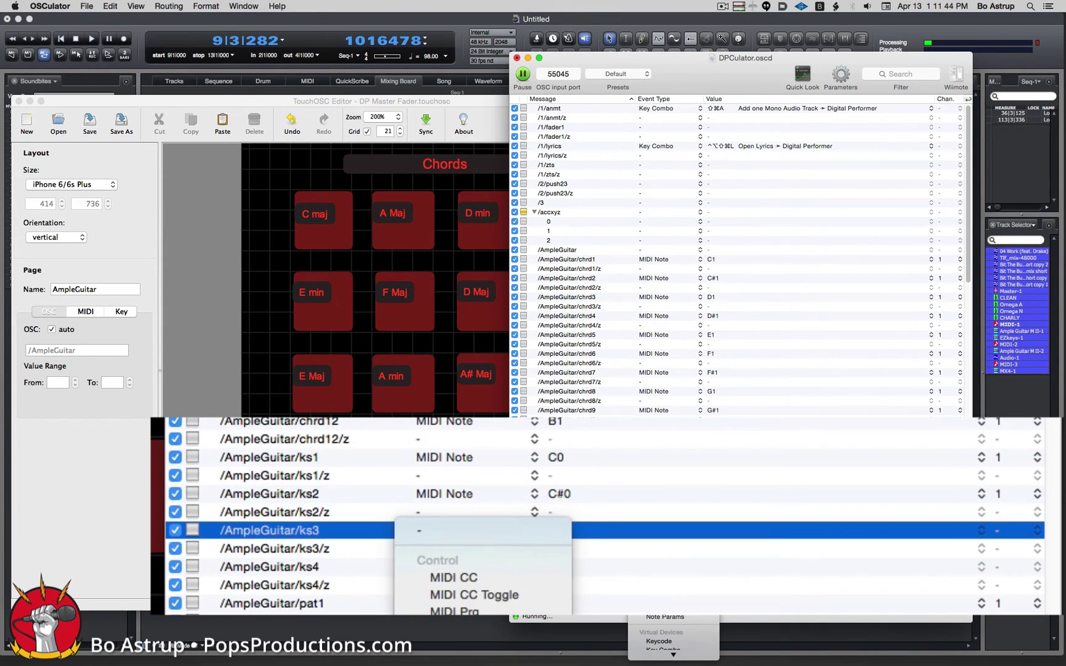
{"action": "left_click", "coordinate": [540, 565]}
{"action": "left_click", "coordinate": [546, 526]}
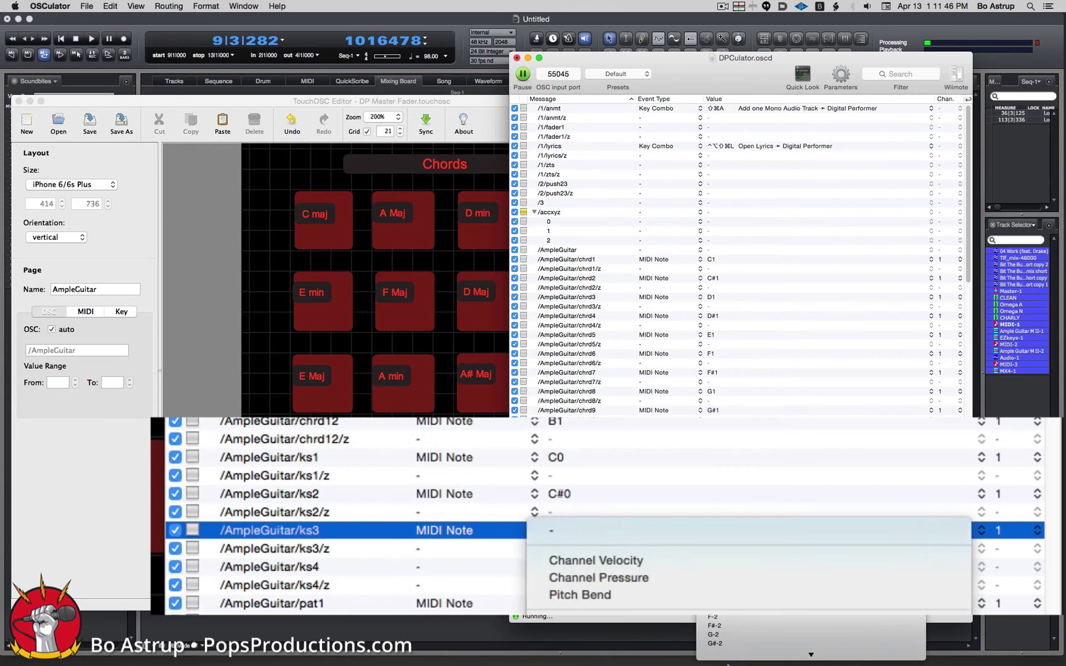
{"action": "scroll", "coordinate": [750, 626], "scroll_direction": "down", "scroll_amount": 10}
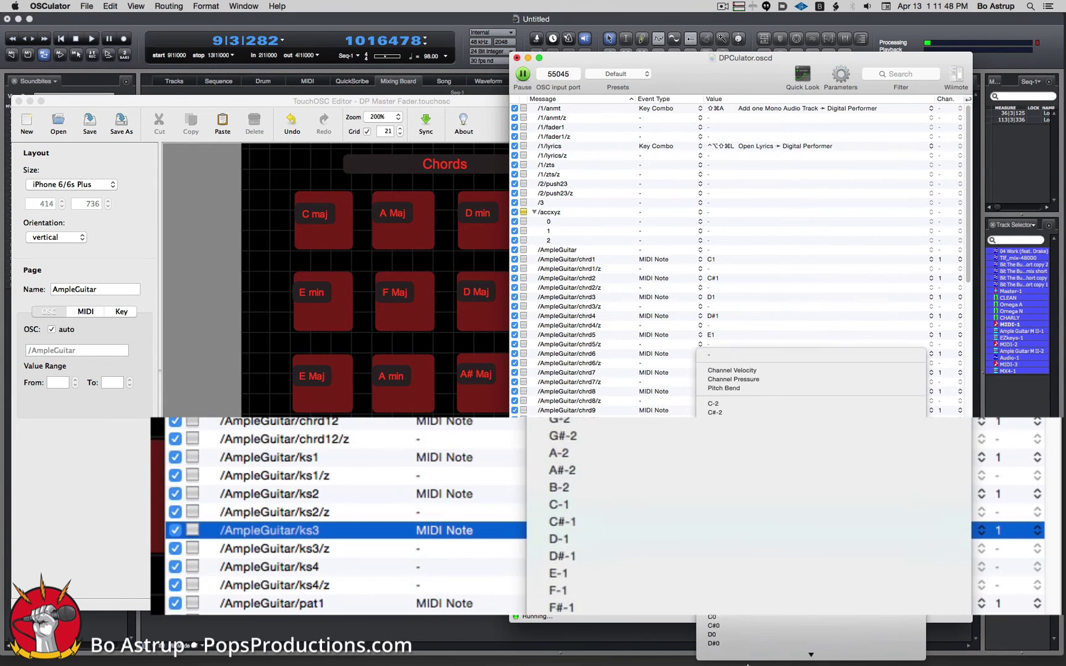
{"action": "left_click", "coordinate": [751, 625]}
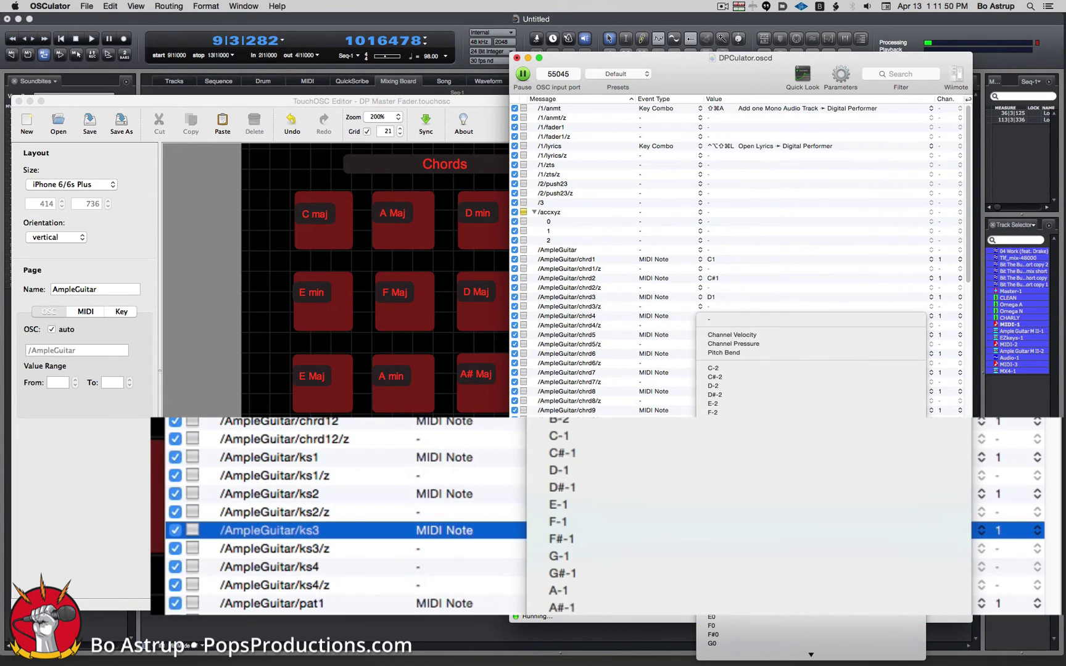
Step: Assign the /AmpleGuitar/ks4 message to a MIDI Note event with the value D#0
{"action": "left_click", "coordinate": [430, 564]}
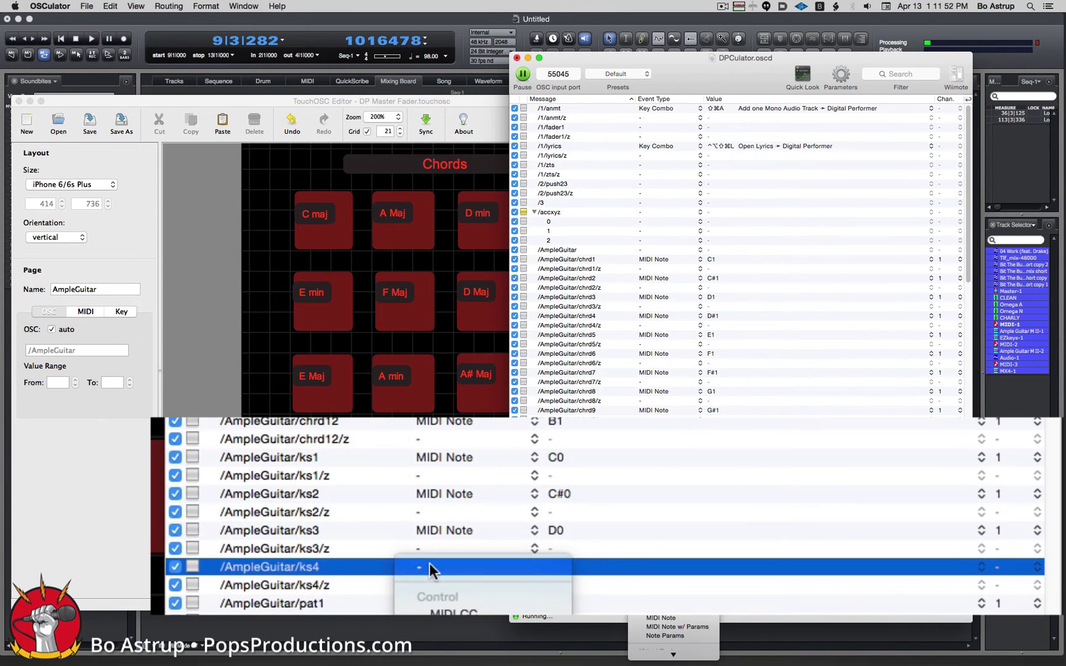
{"action": "left_click", "coordinate": [660, 618]}
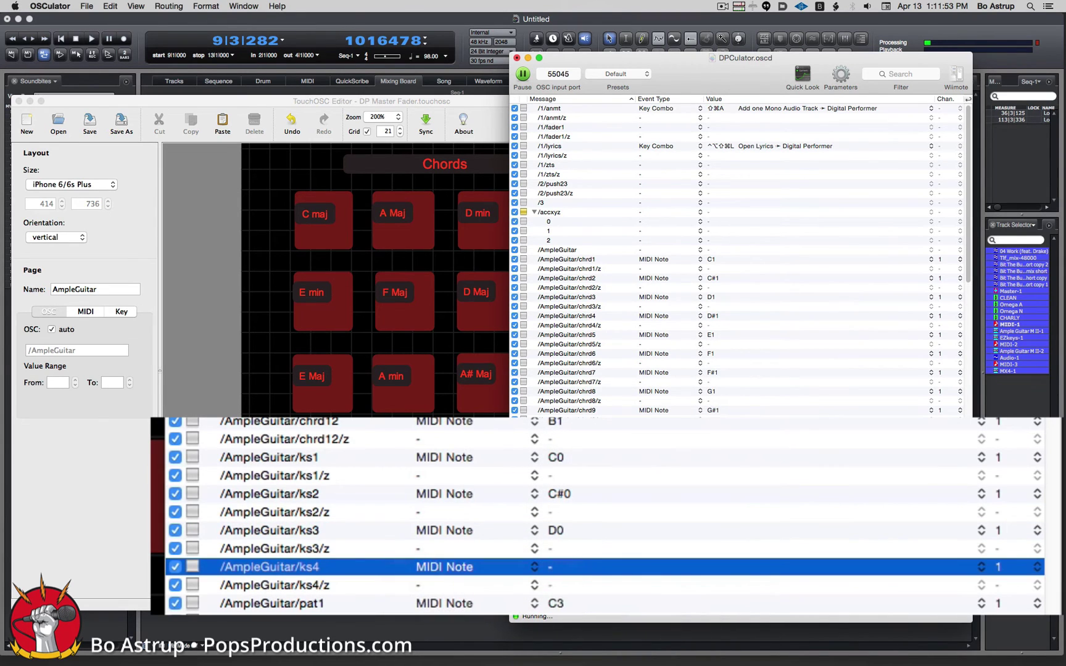
{"action": "left_click", "coordinate": [550, 565]}
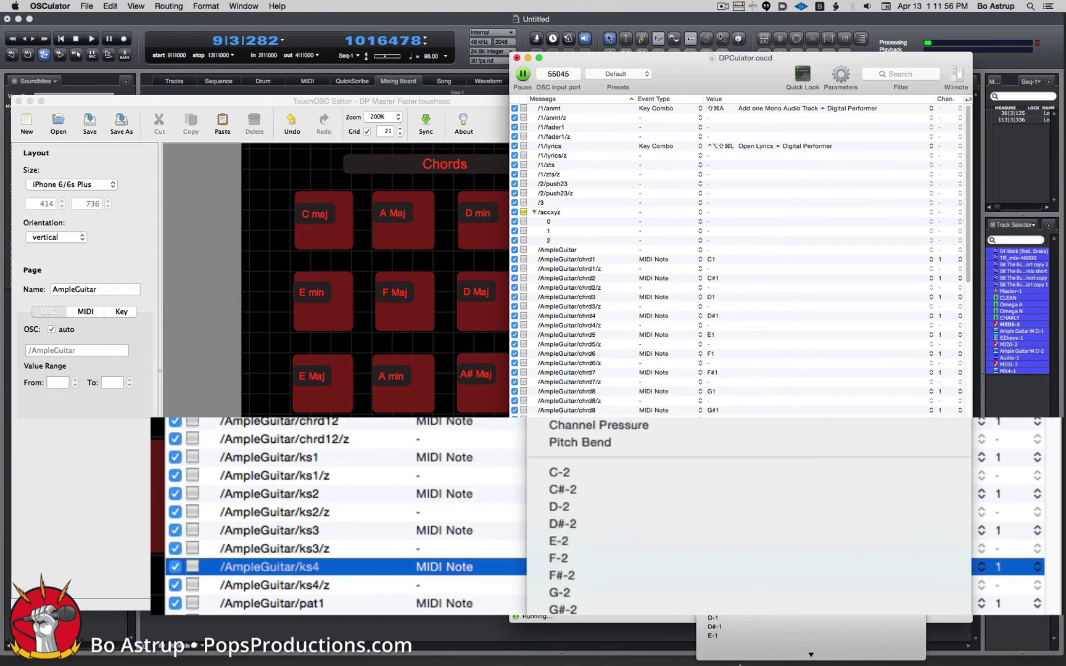
{"action": "scroll", "coordinate": [740, 660], "scroll_direction": "down", "scroll_amount": 5}
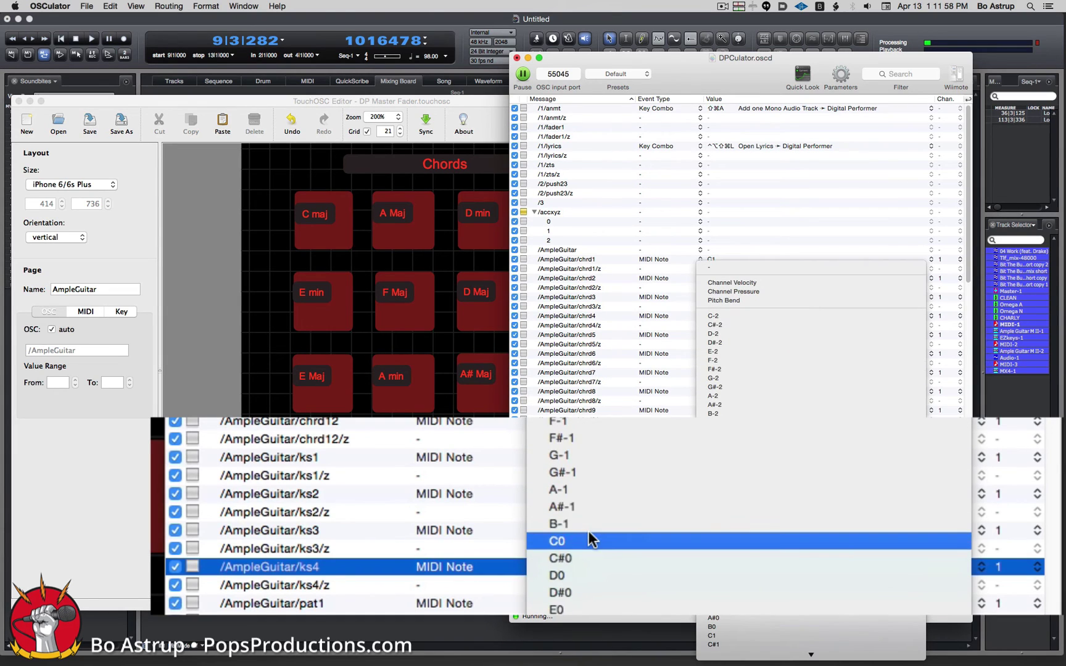
{"action": "left_click", "coordinate": [595, 591]}
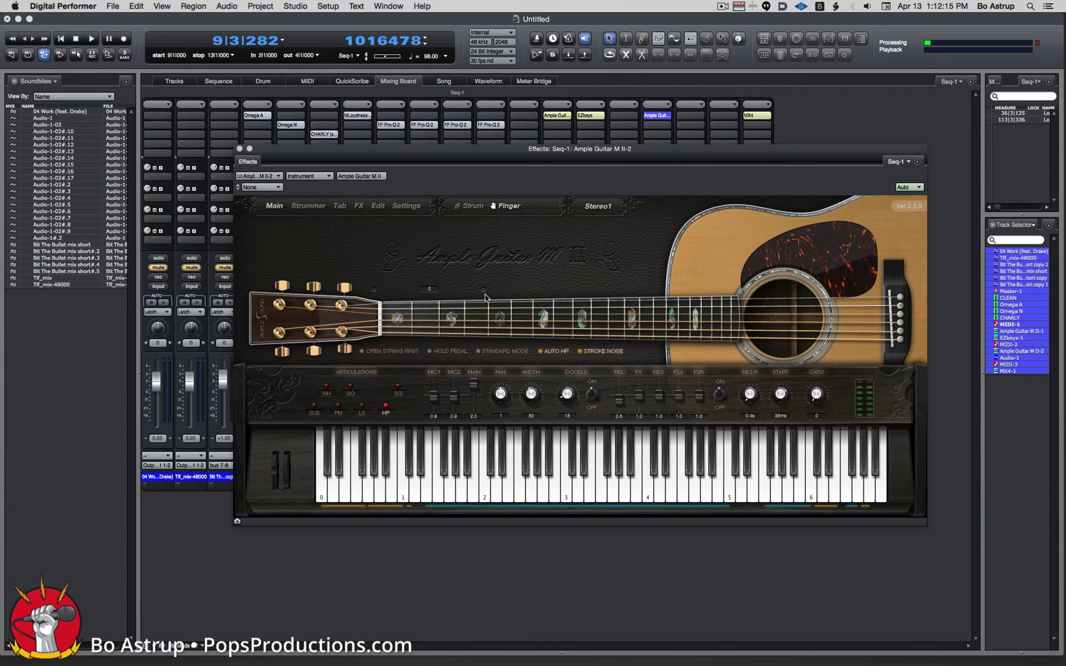
Step: In Digital Performer, record-enable the MIDI-2 track and reopen the Ample Guitar M II-2 window with its keyboard in view
{"action": "left_click_drag", "start_coordinate": [447, 162], "coordinate": [440, 477]}
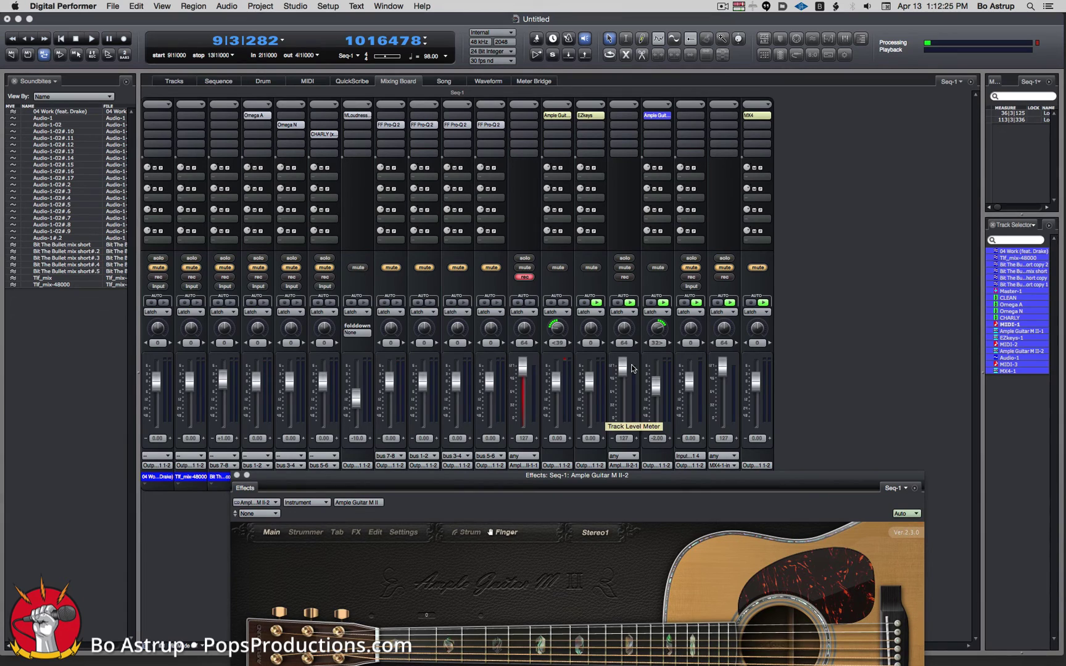
{"action": "left_click", "coordinate": [624, 278]}
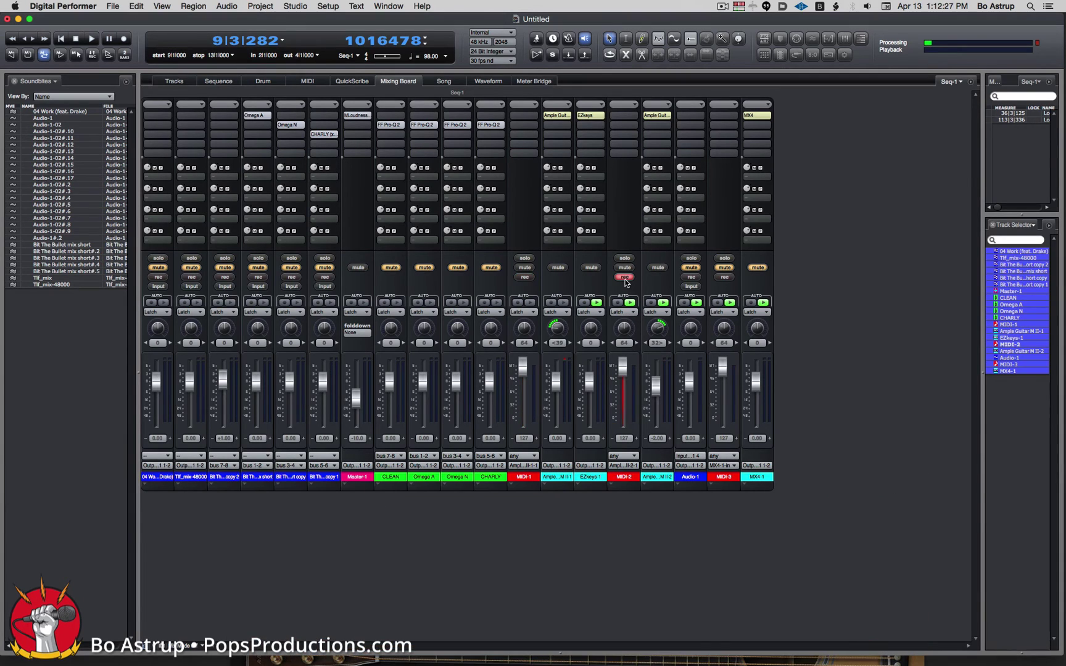
{"action": "left_click", "coordinate": [653, 115]}
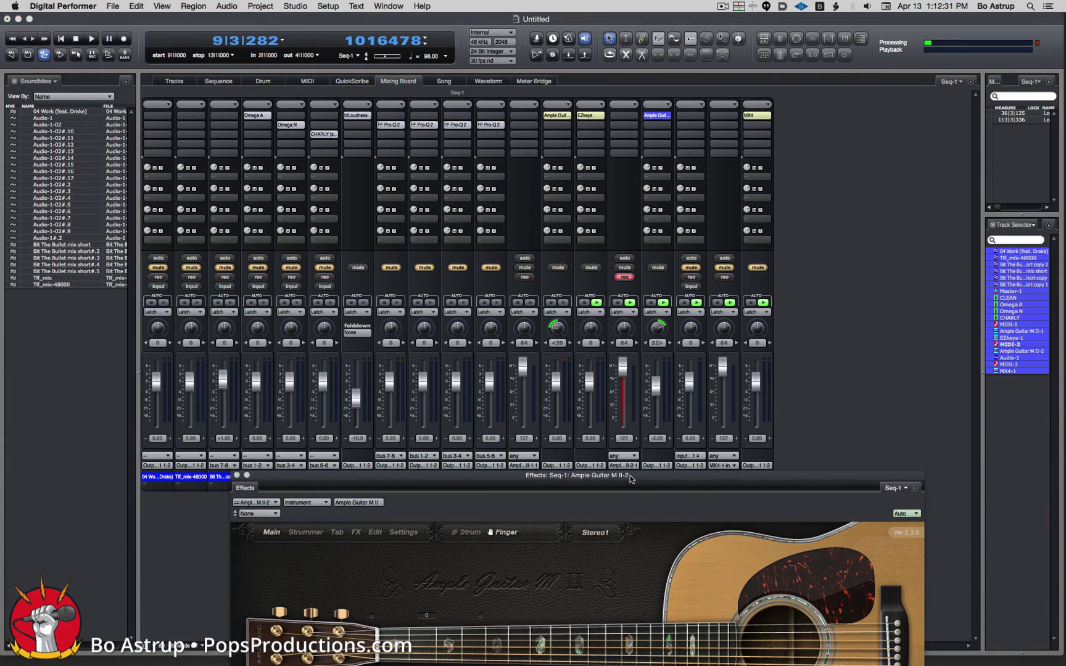
{"action": "left_click_drag", "start_coordinate": [629, 475], "coordinate": [631, 182]}
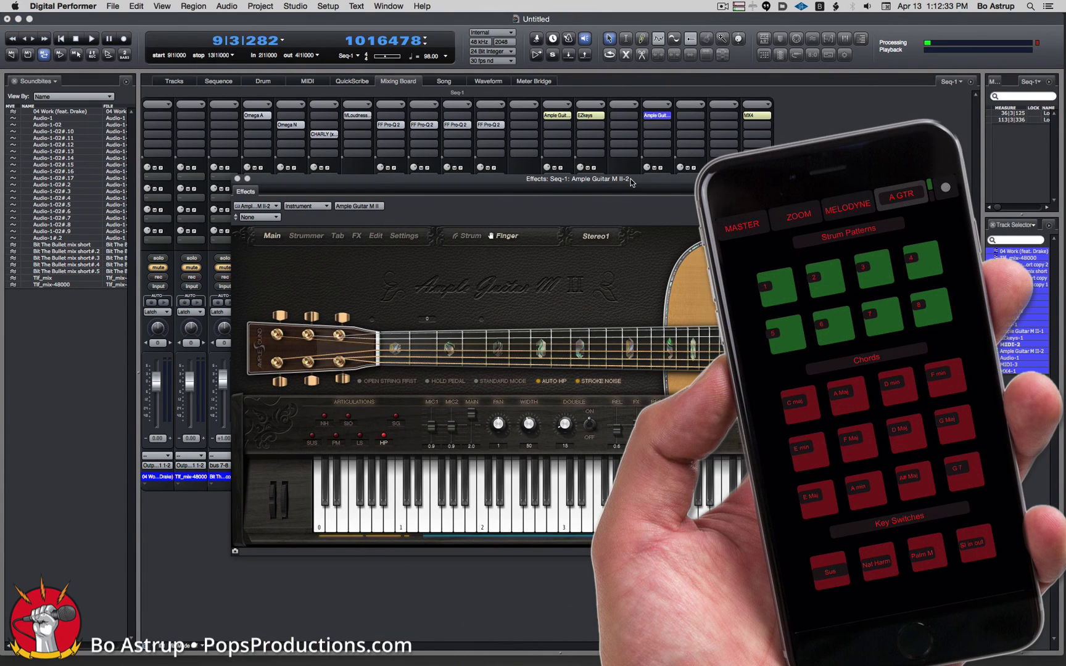